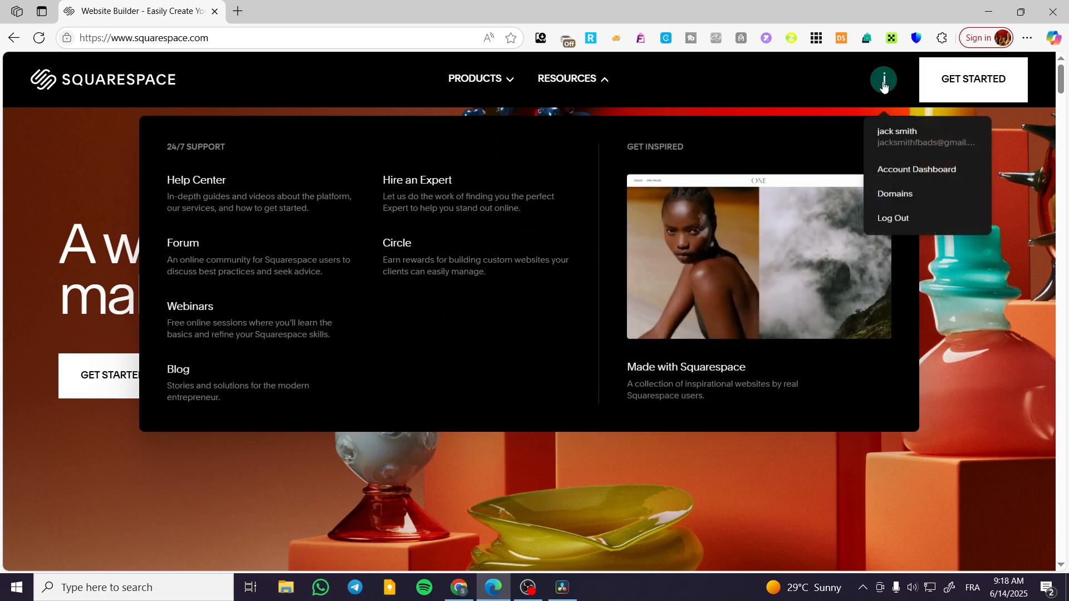
Open the first website from the account dashboard and start editing its Work page
mouse_move(882, 83)
click(901, 176)
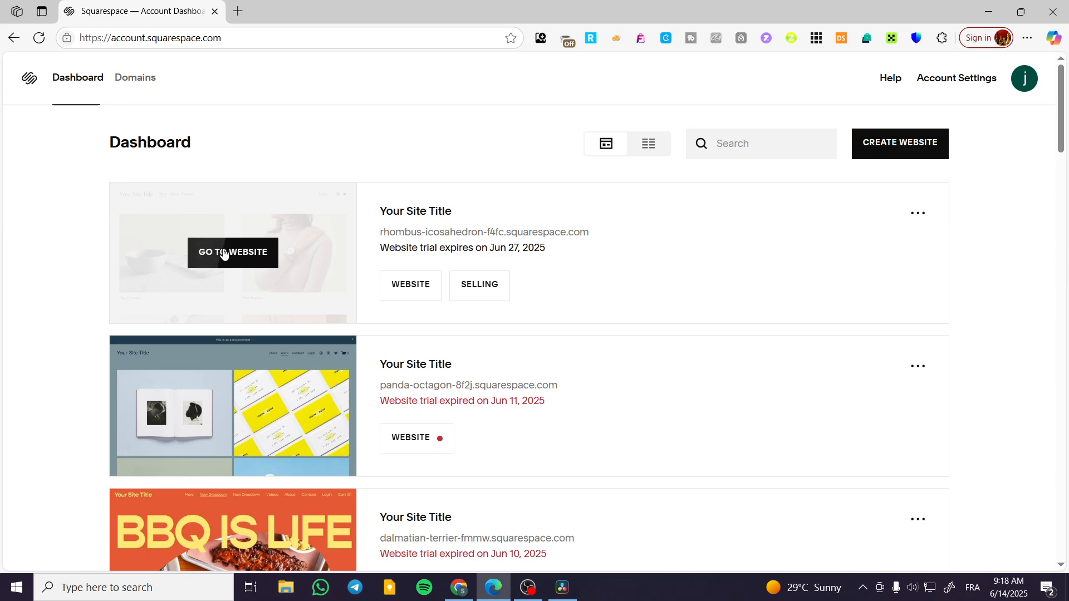
click(221, 257)
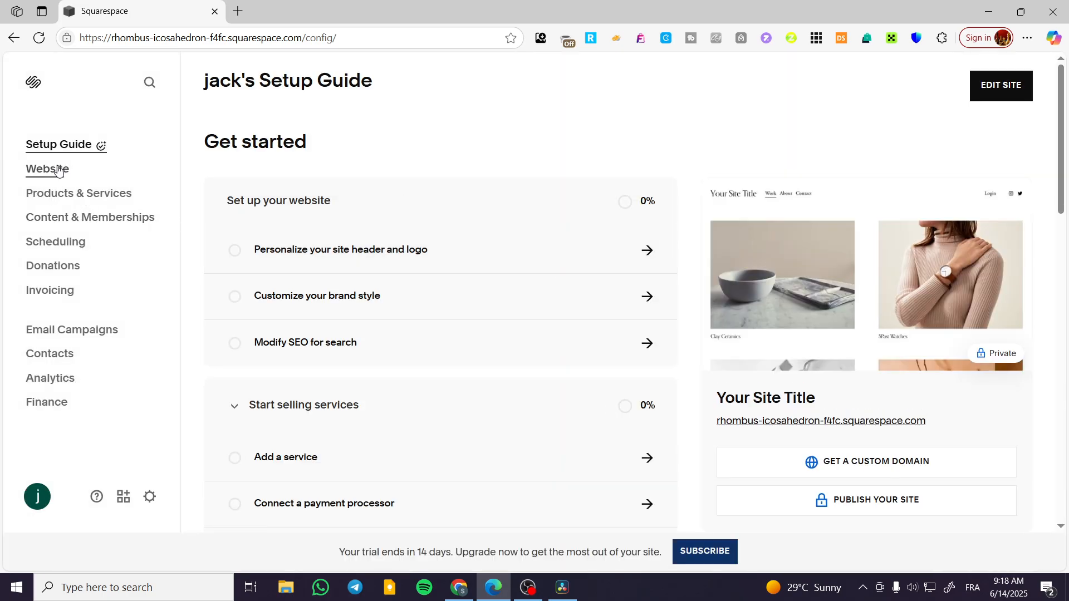
click(58, 170)
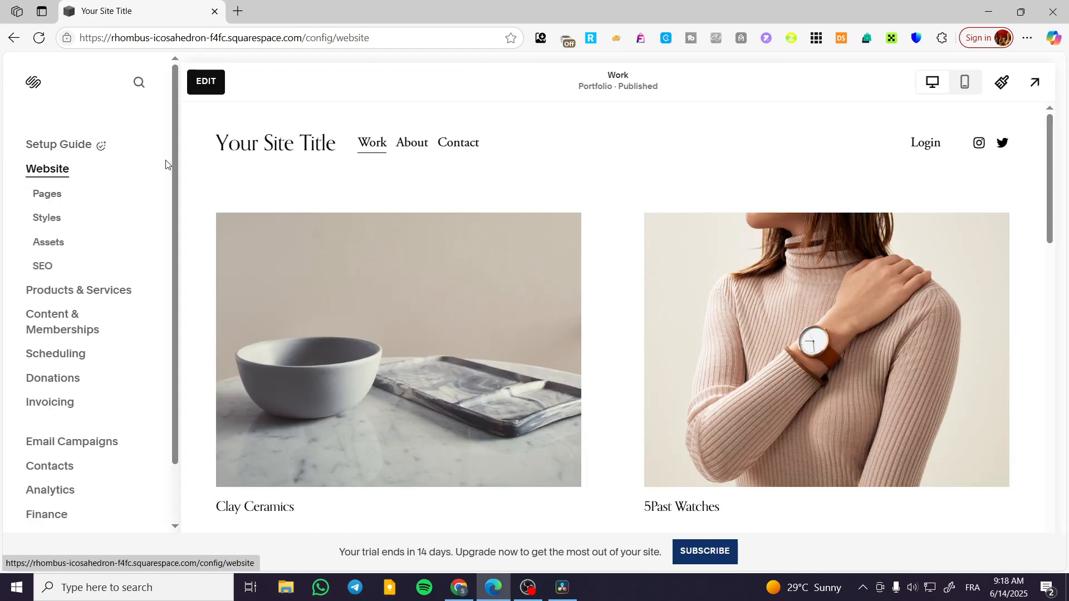
click(58, 196)
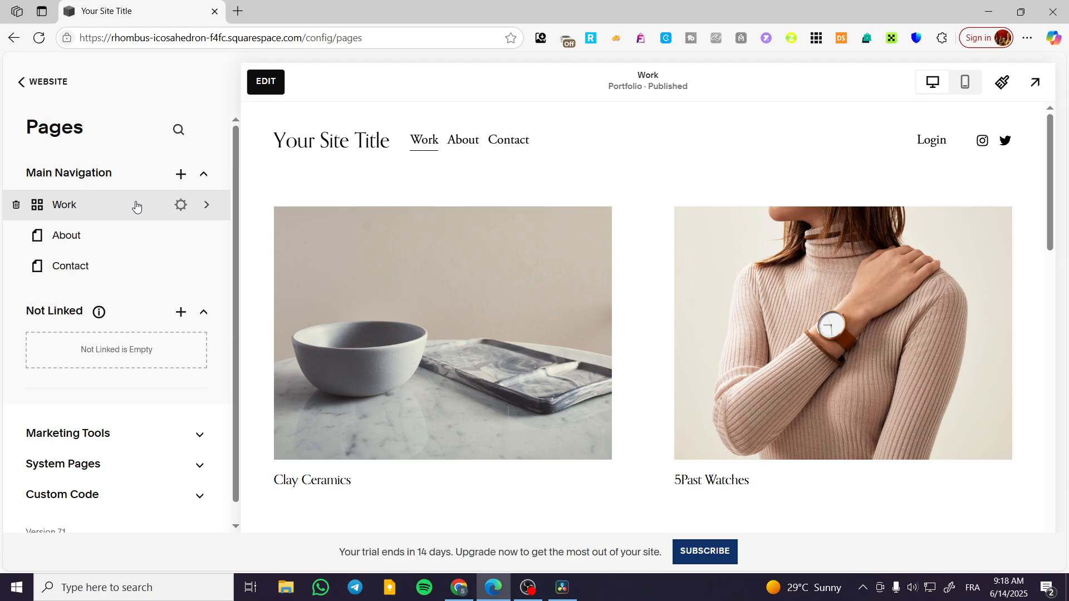
click(267, 82)
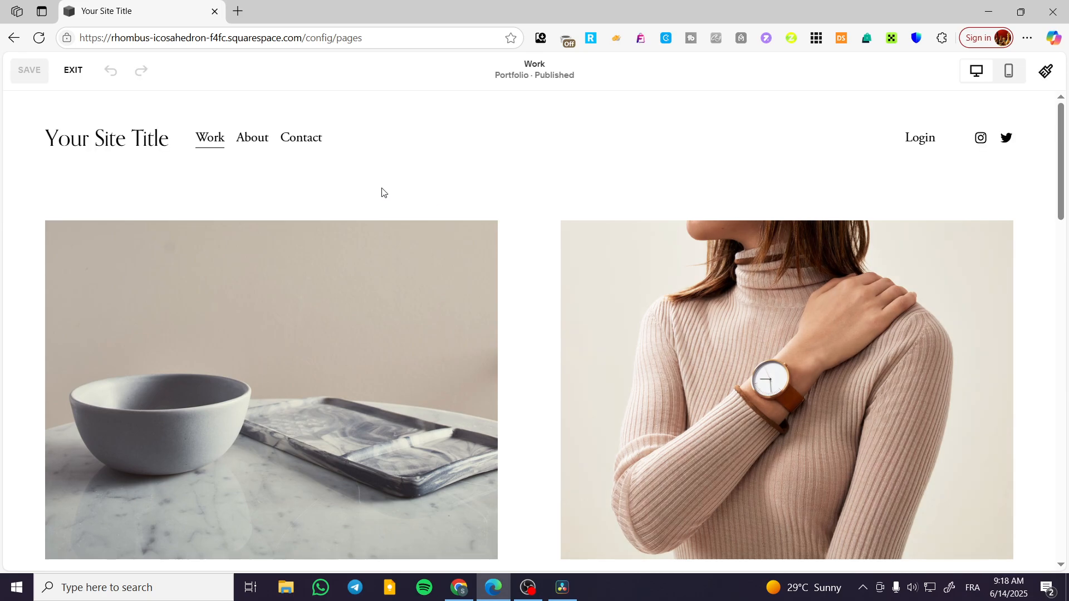
Examine the Work page's project grid and the photographer introduction section below it
scroll(682, 203, down, 6)
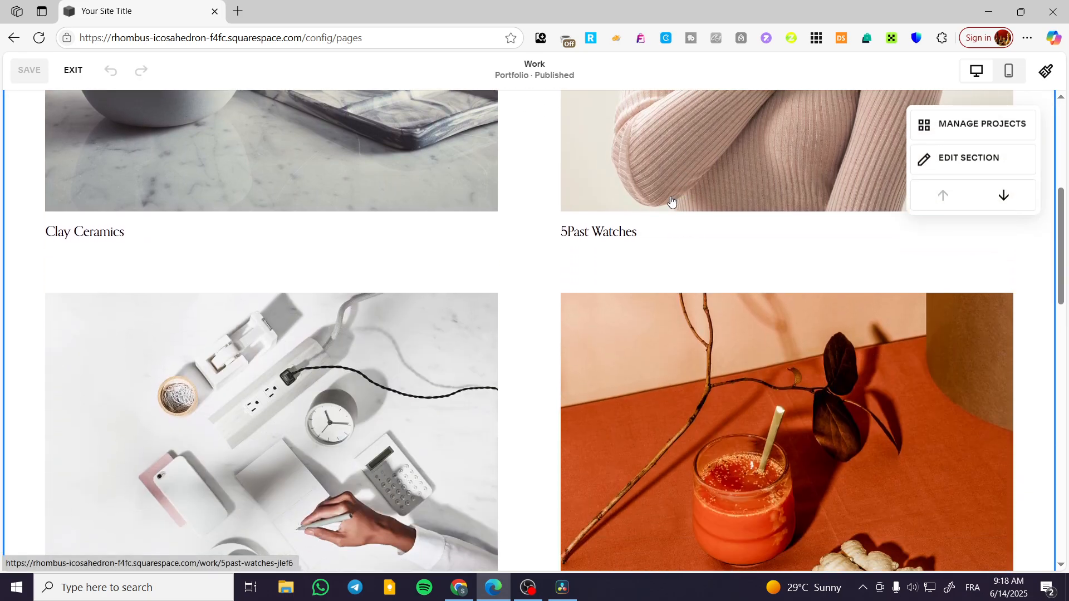
scroll(671, 200, down, 15)
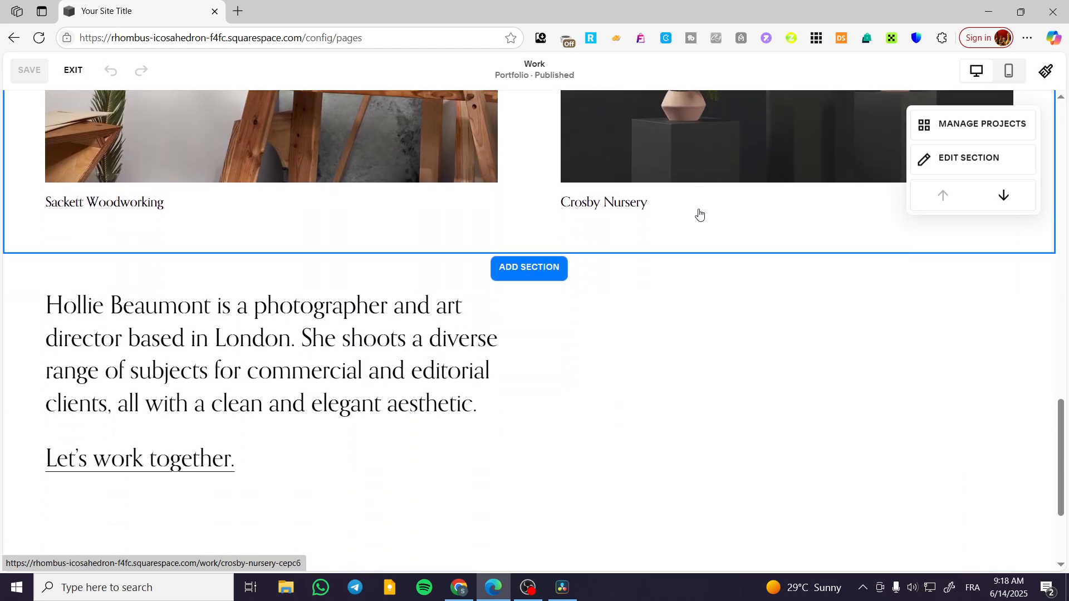
scroll(700, 214, down, 3)
scroll(675, 215, up, 2)
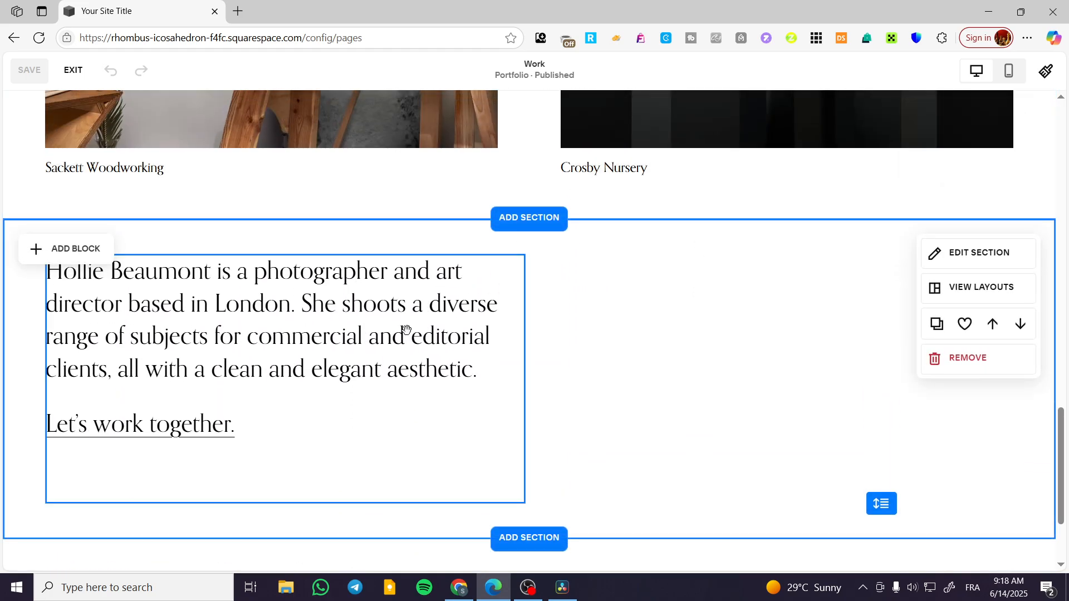
scroll(535, 311, down, 2)
scroll(524, 305, up, 7)
scroll(525, 304, down, 6)
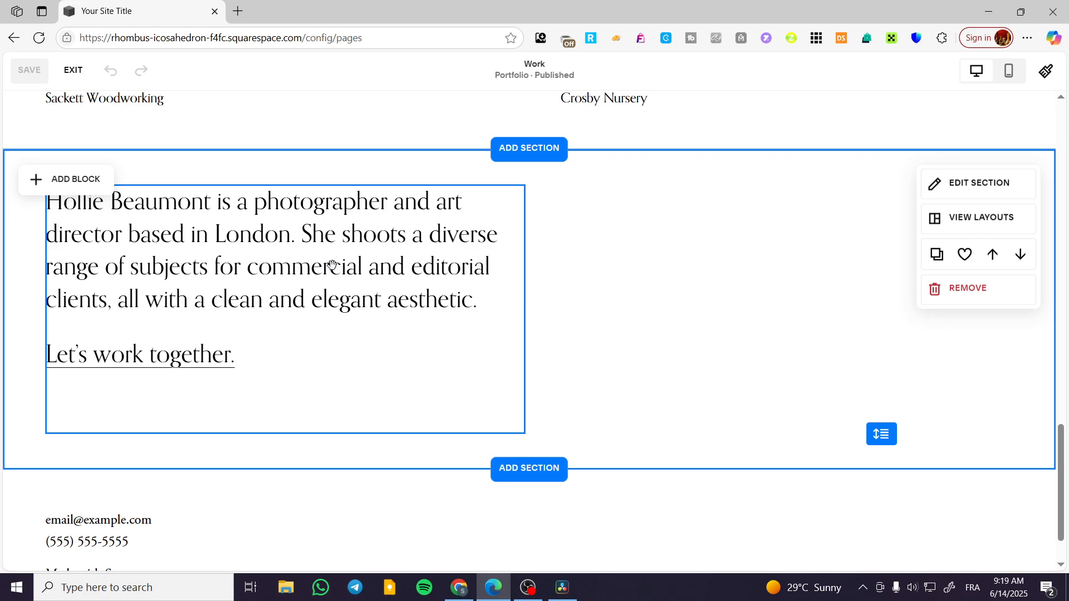
Extend the photographer introduction section downward several times to leave a tall empty area below its text
drag(876, 436, 864, 527)
scroll(864, 445, down, 3)
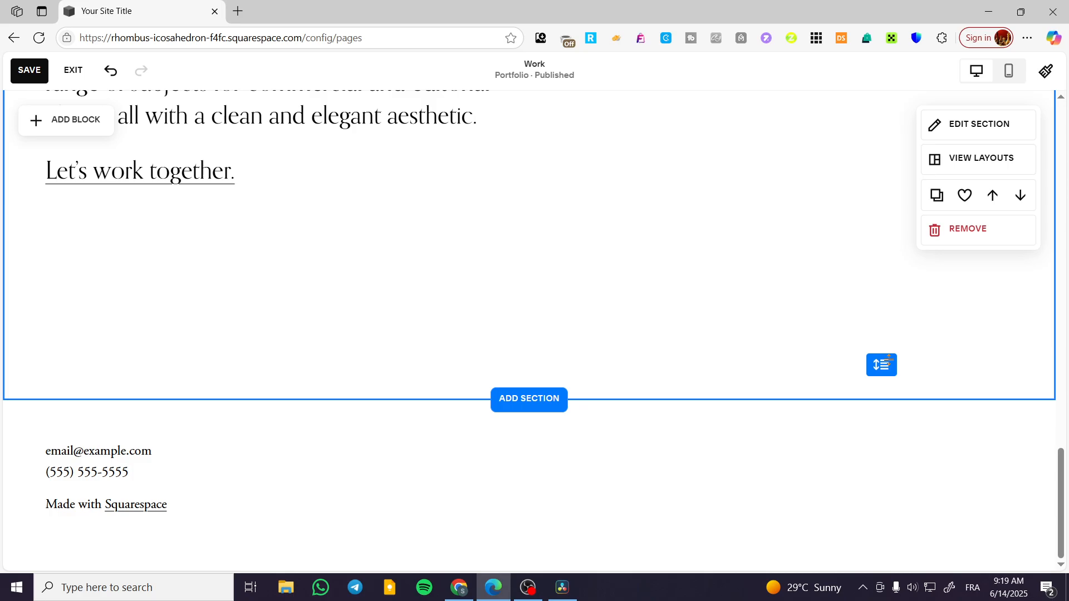
drag(884, 368, 896, 564)
scroll(884, 406, down, 4)
drag(894, 379, 882, 532)
scroll(857, 391, down, 3)
drag(877, 364, 826, 437)
scroll(826, 437, up, 10)
scroll(778, 419, down, 3)
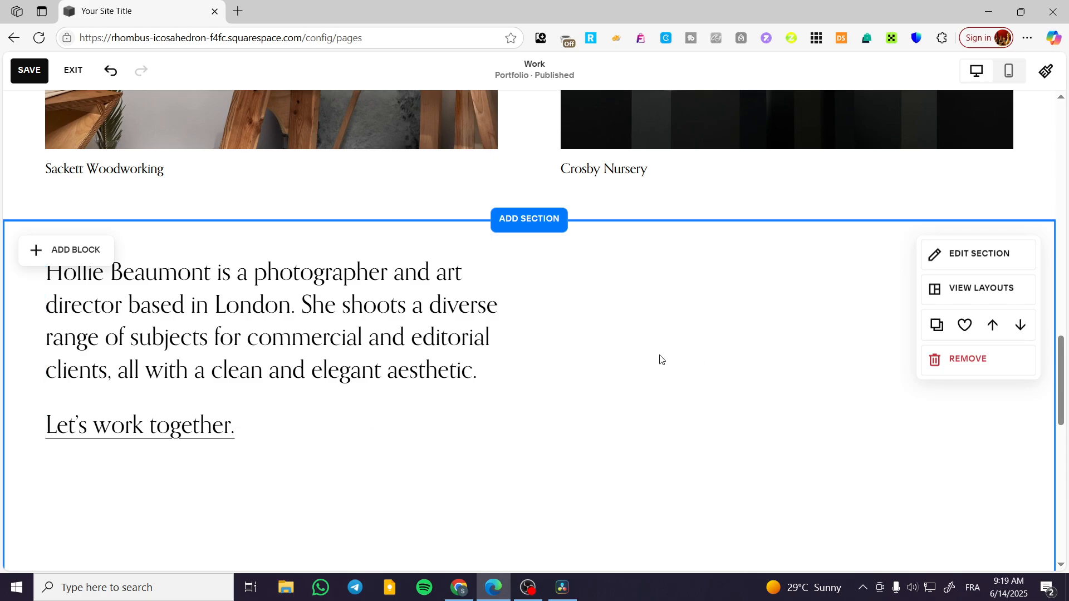
scroll(713, 368, down, 7)
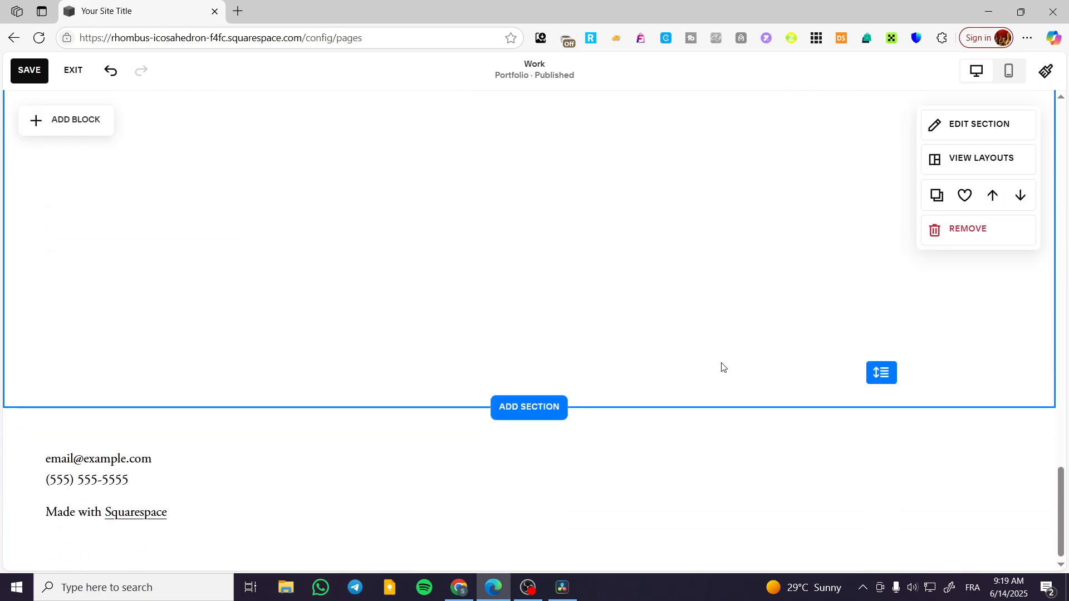
Add an image block to the right of the introduction text and place a duplicate beside it
scroll(723, 365, up, 8)
scroll(64, 246, up, 3)
scroll(73, 184, down, 5)
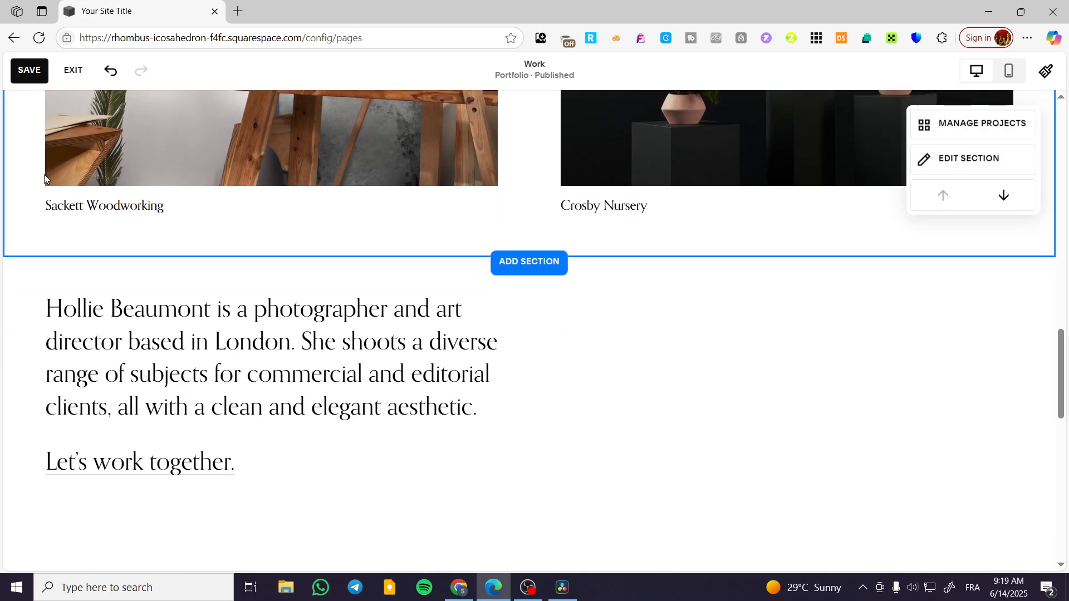
click(78, 173)
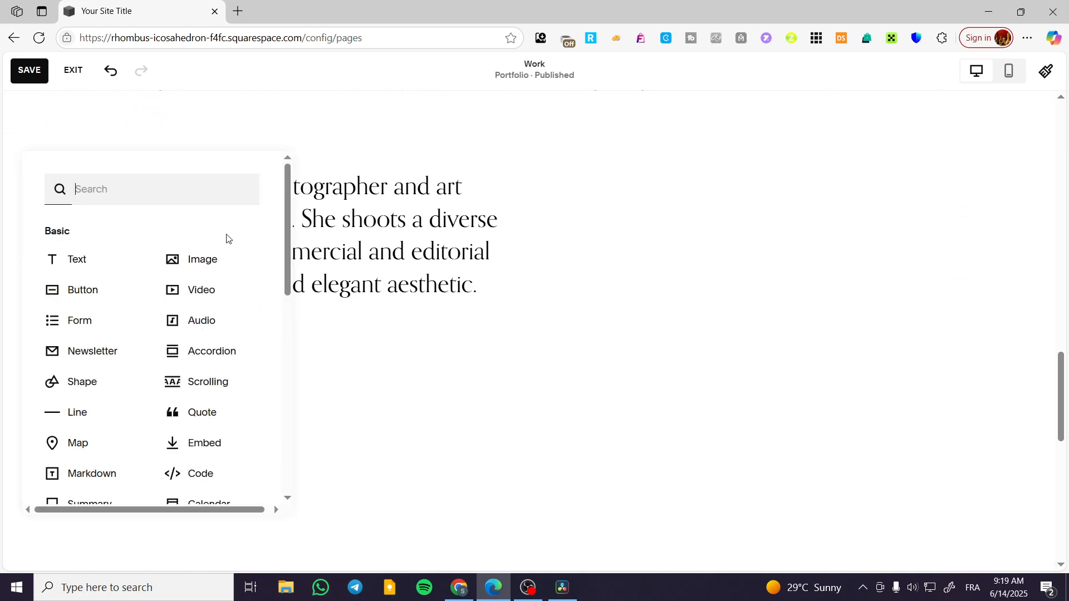
click(197, 247)
drag(260, 286, 752, 286)
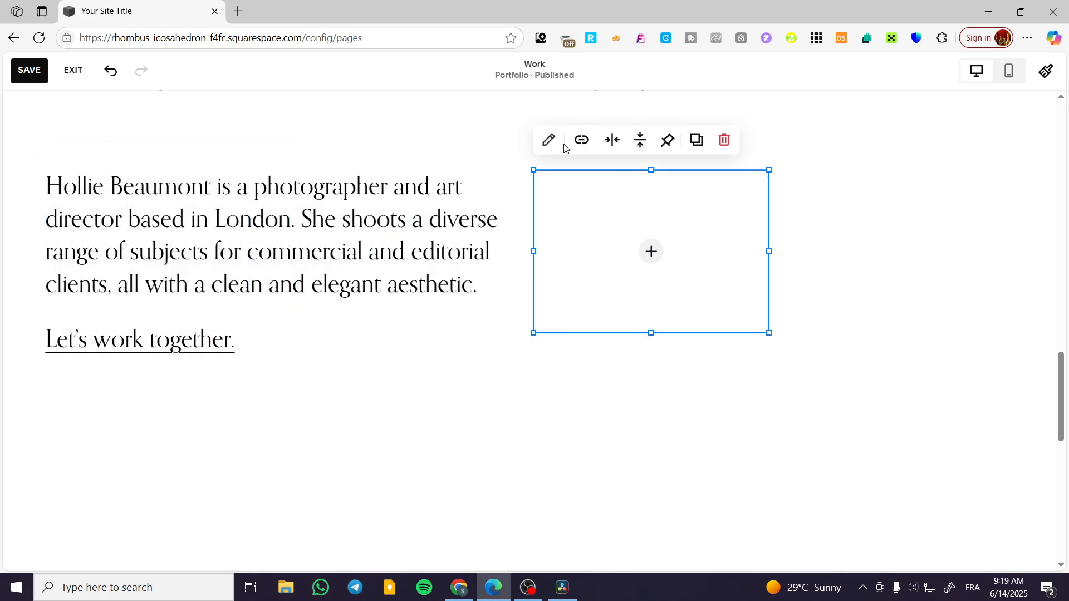
click(696, 140)
drag(671, 222, 888, 188)
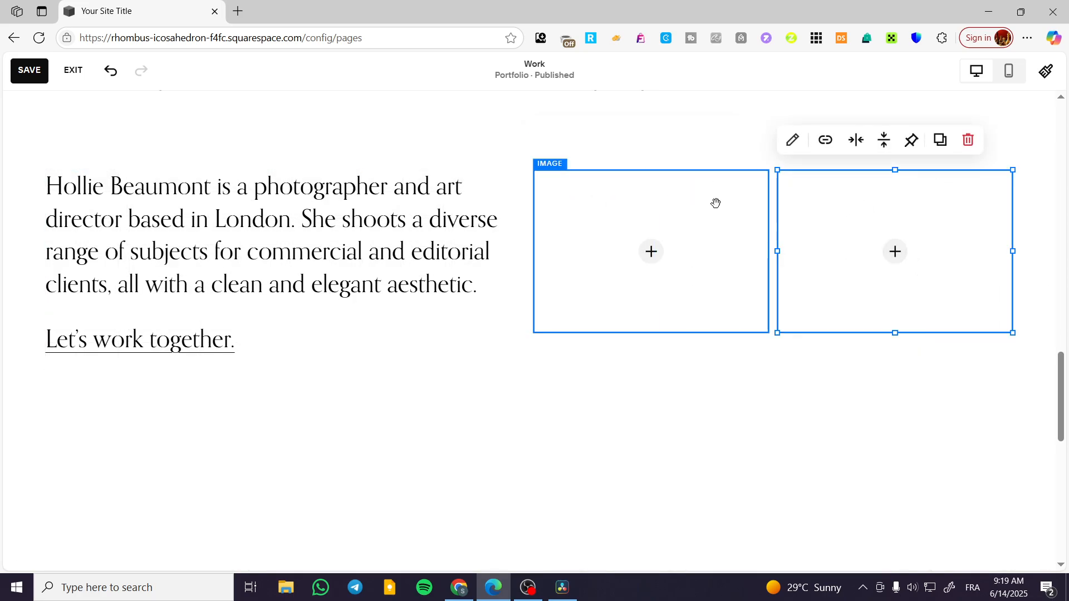
Fill the first image block with the free stock photo of a sunlit mountain lake
click(690, 220)
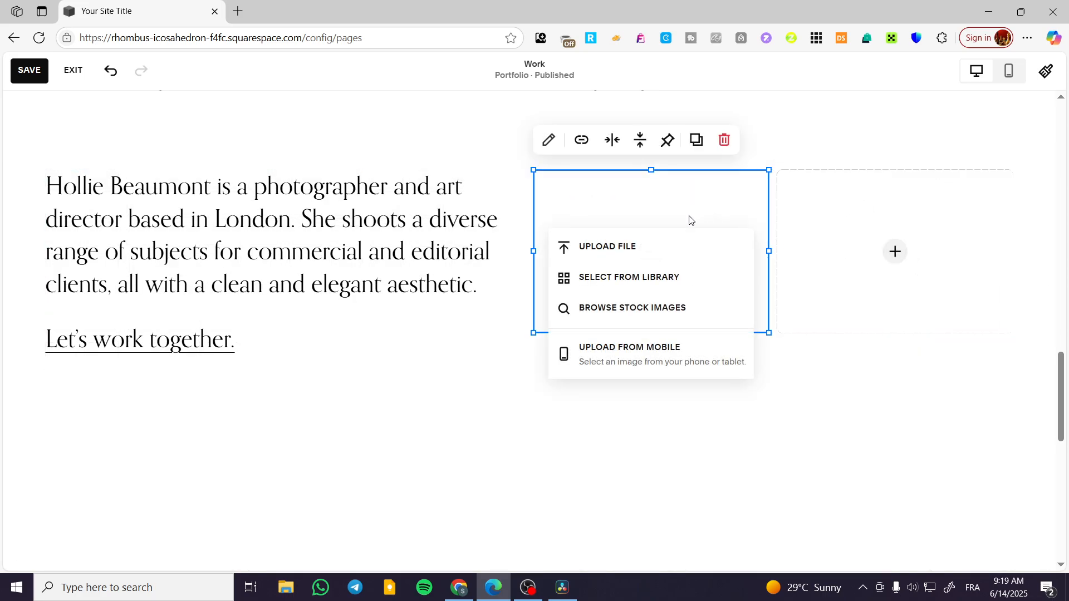
click(664, 277)
click(335, 132)
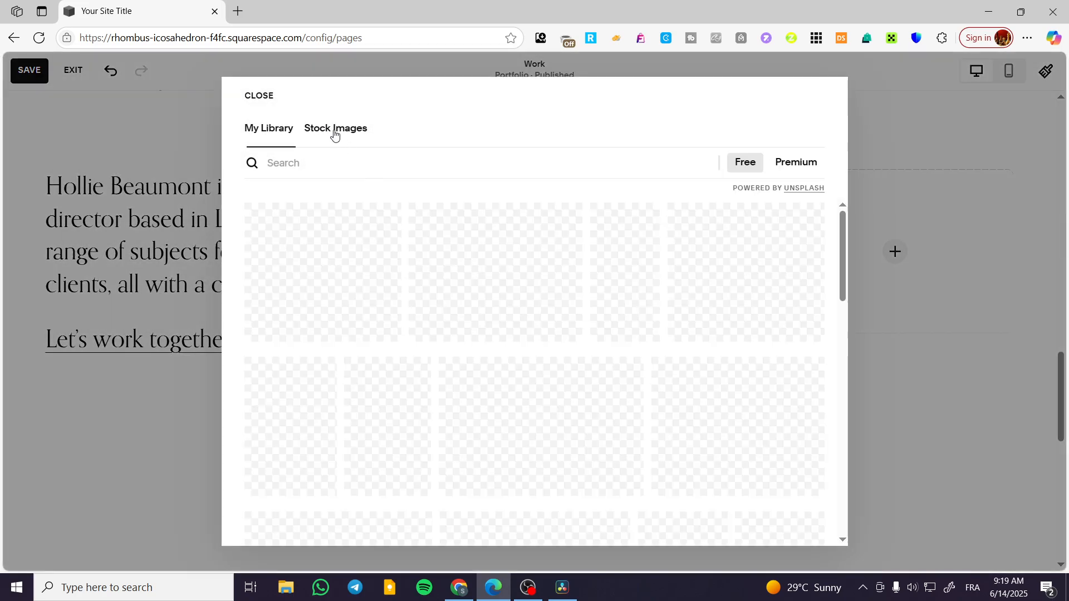
click(760, 291)
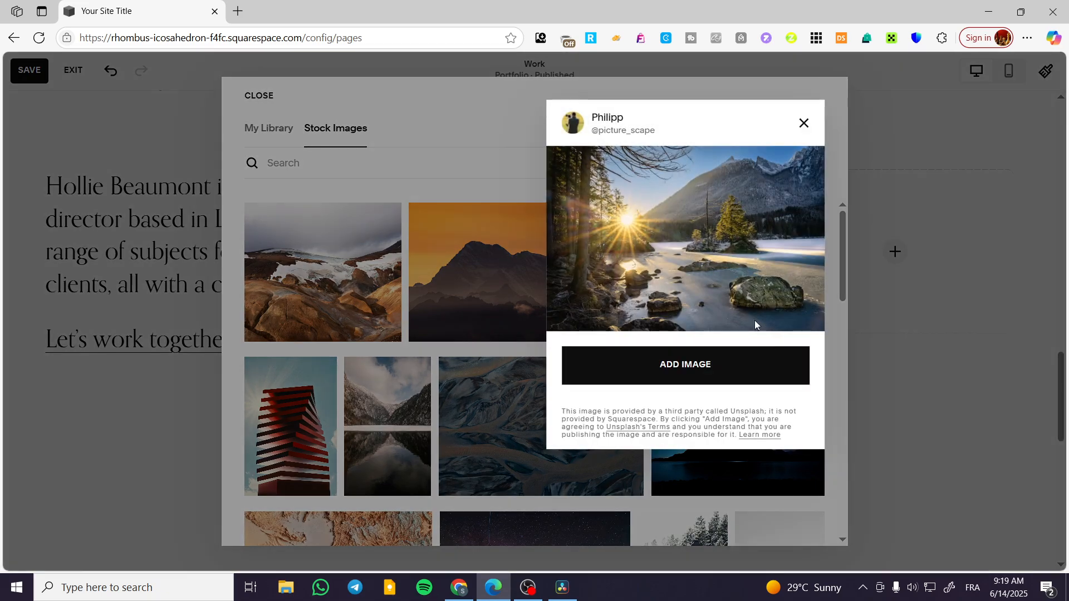
click(917, 399)
Fill the second image block with the free stock photo of a mountain under a starry night sky
click(884, 179)
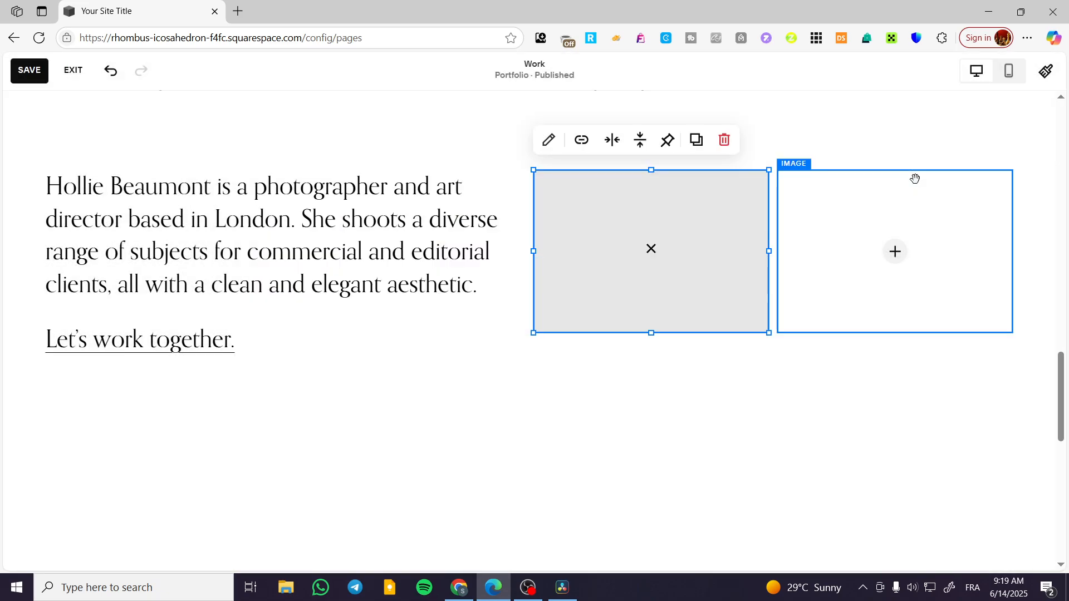
click(893, 252)
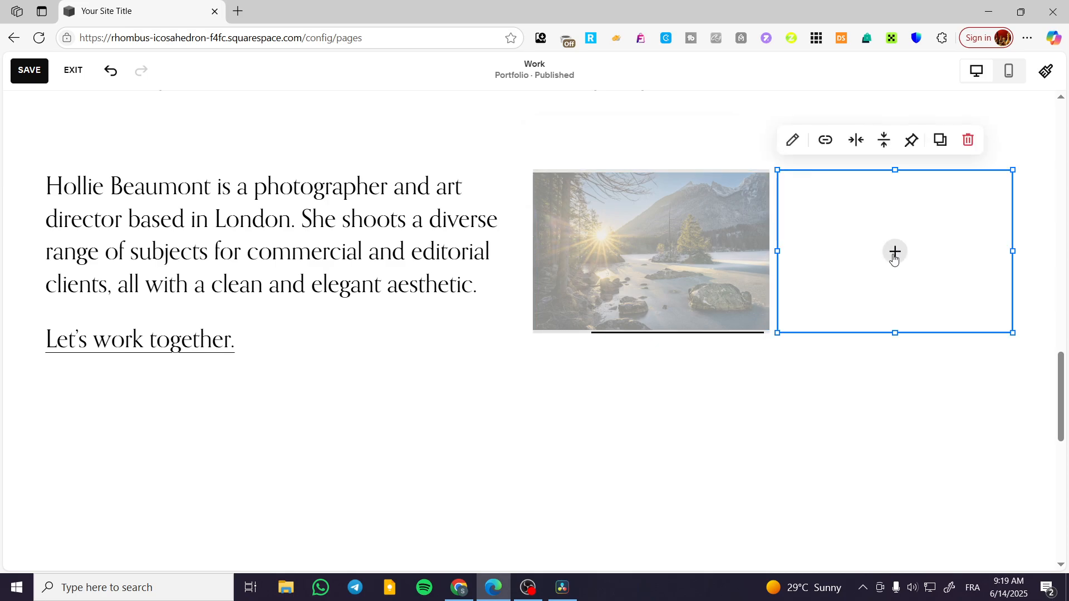
click(893, 251)
click(856, 280)
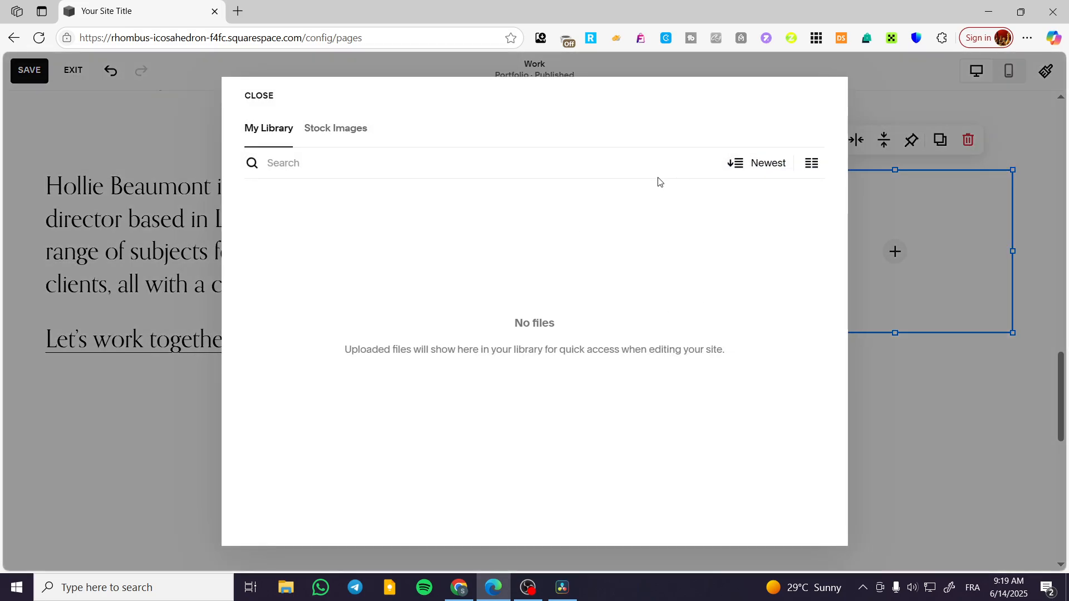
click(322, 133)
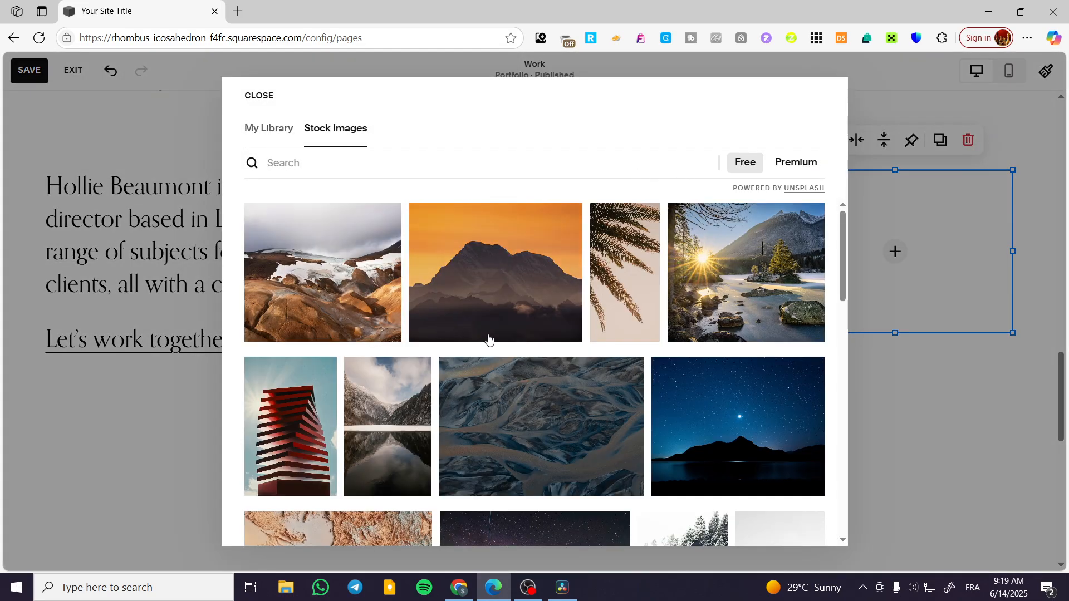
click(768, 446)
click(911, 388)
click(858, 336)
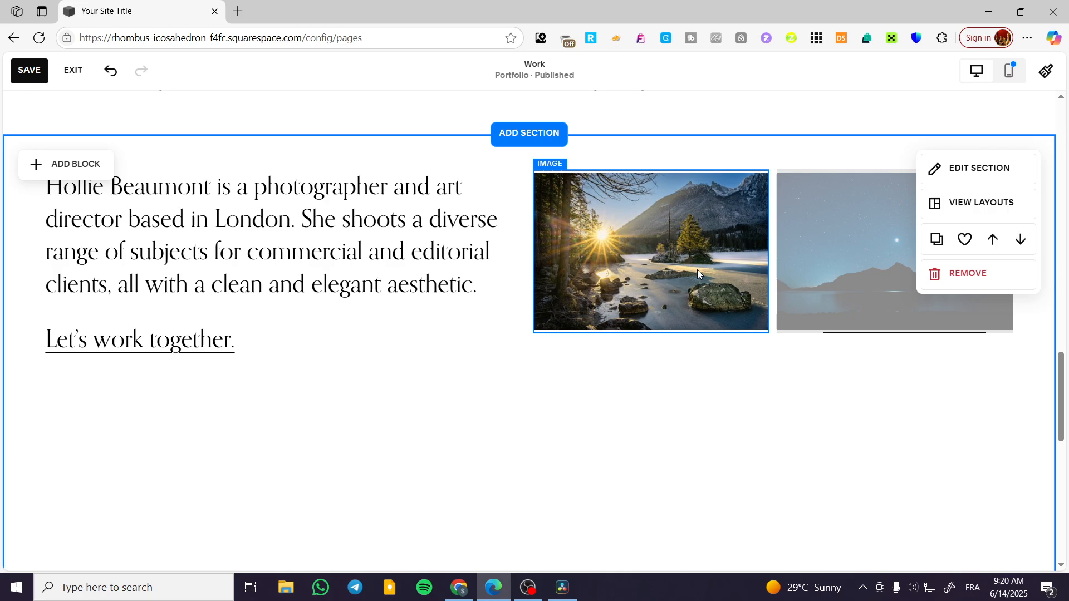
Duplicate the mountain lake image twice and arrange the copies as a second row under the first two images
right_click(697, 270)
click(733, 175)
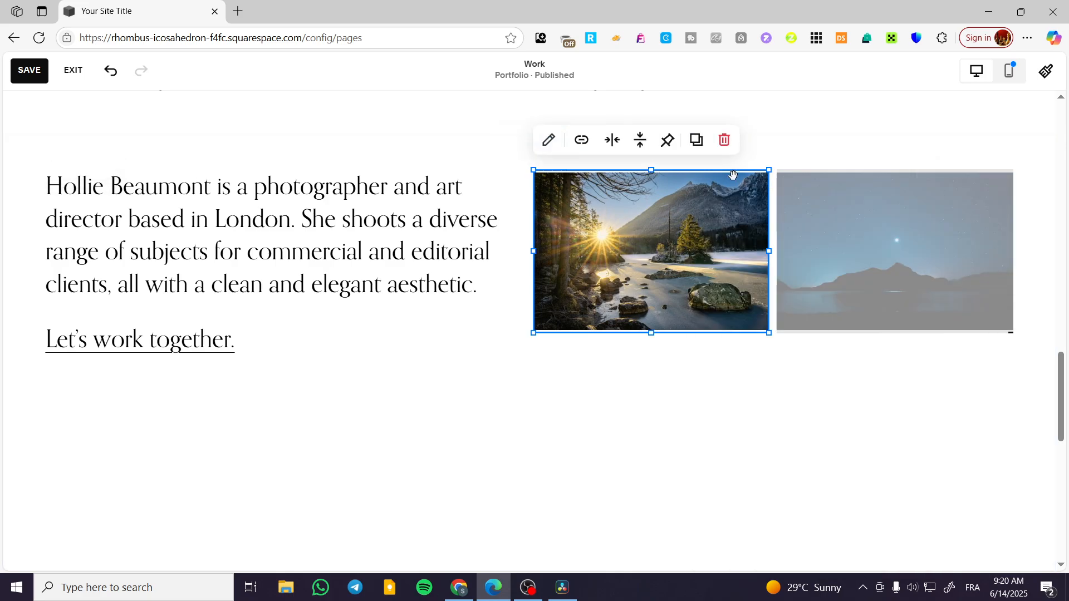
click(696, 140)
drag(690, 234, 649, 398)
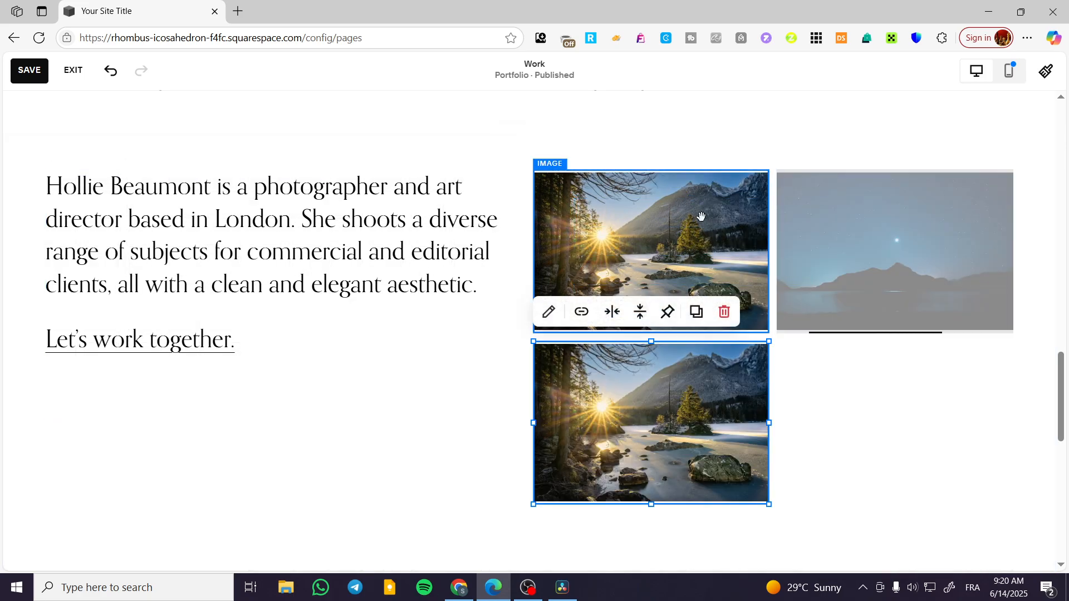
click(694, 310)
drag(719, 377, 899, 367)
Build a third row of two images from further duplicates of the mountain lake photo
scroll(619, 384, down, 3)
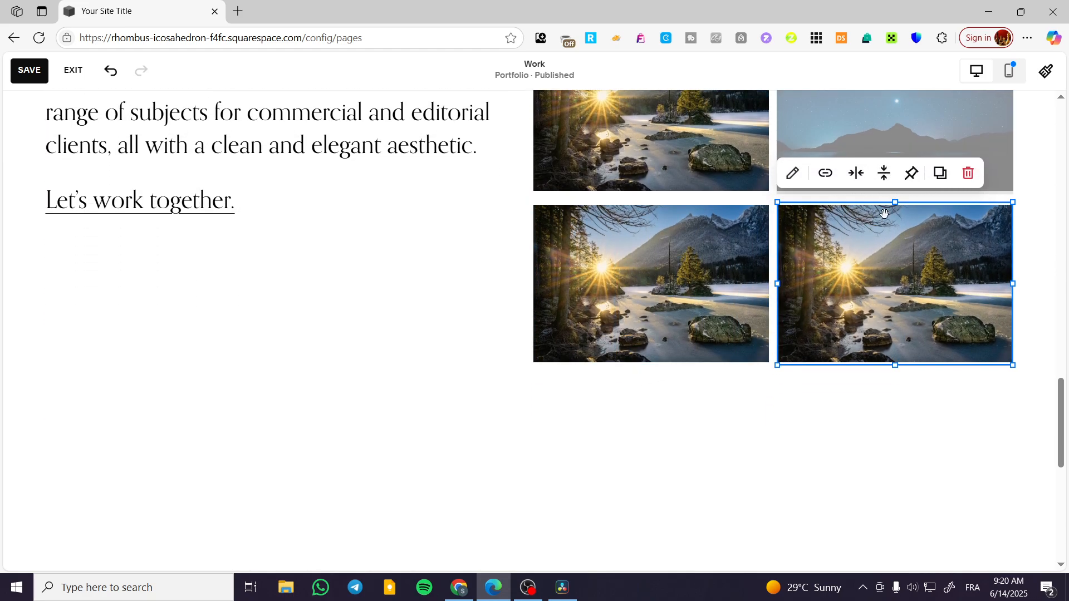
click(941, 174)
drag(934, 250, 894, 413)
click(696, 350)
scroll(898, 383, up, 2)
scroll(898, 383, down, 5)
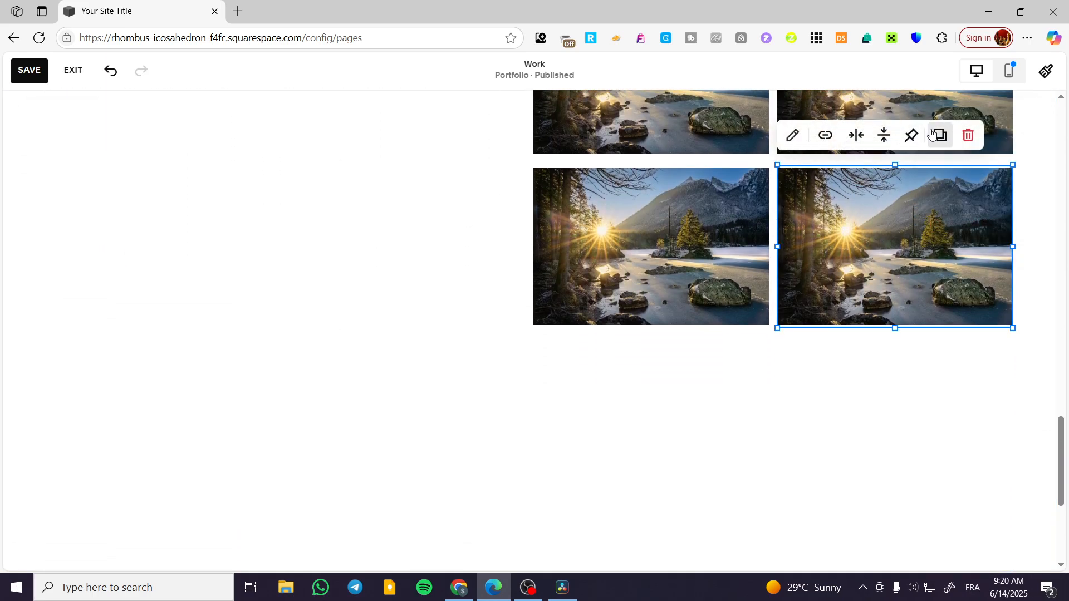
Place two more mountain lake duplicates as a fourth row of the image grid
drag(903, 229, 883, 351)
click(696, 319)
scroll(884, 342, down, 5)
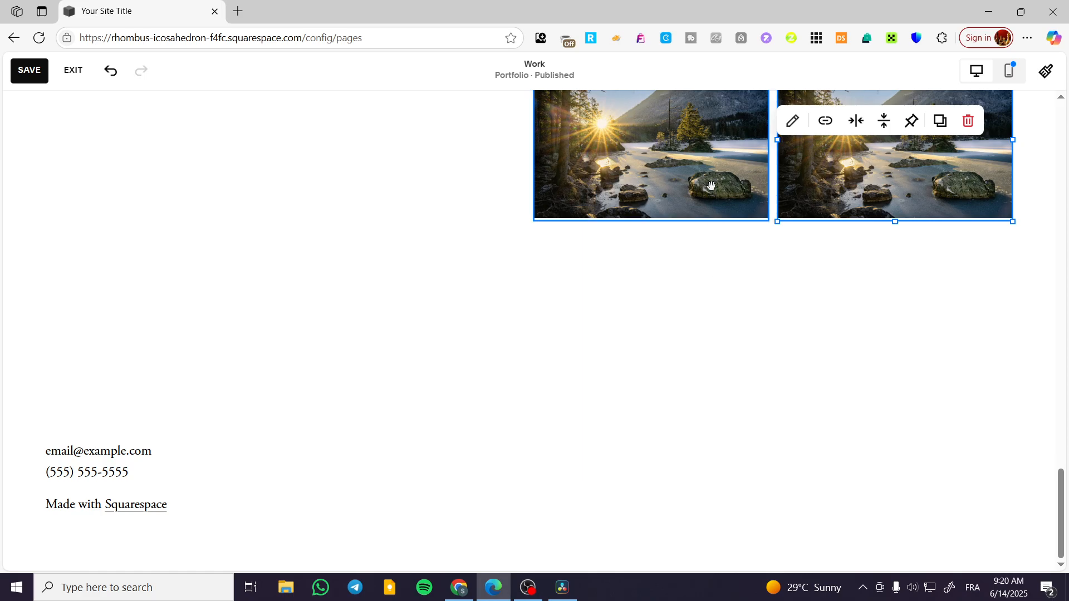
scroll(712, 185, up, 3)
Duplicate the fourth row's mountain lake image to add a fifth row to the grid
click(716, 219)
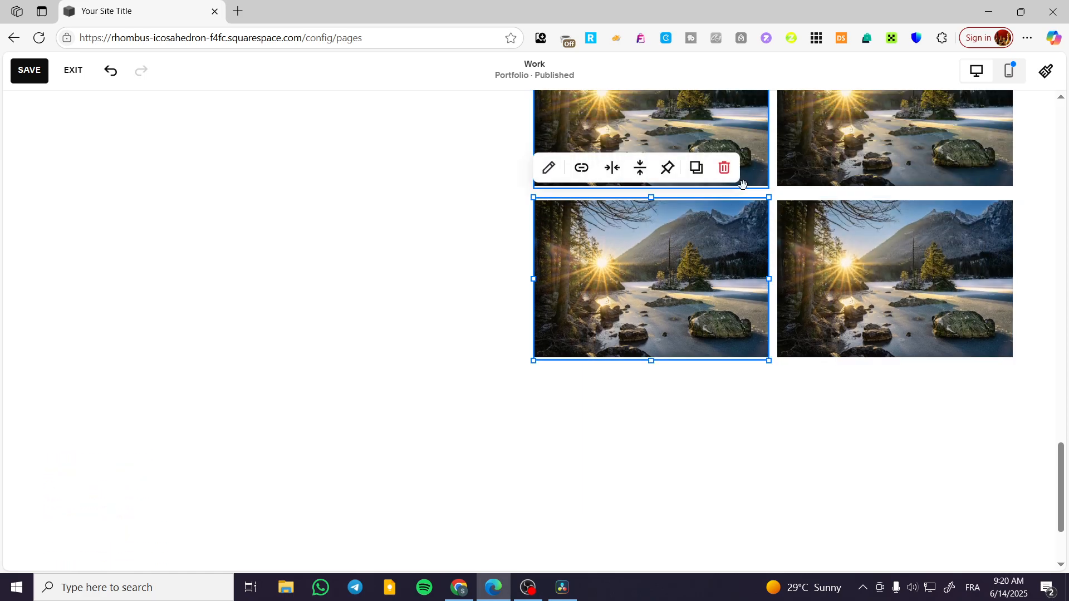
click(699, 172)
click(712, 289)
click(712, 287)
drag(715, 261, 902, 396)
click(694, 336)
scroll(752, 341, up, 9)
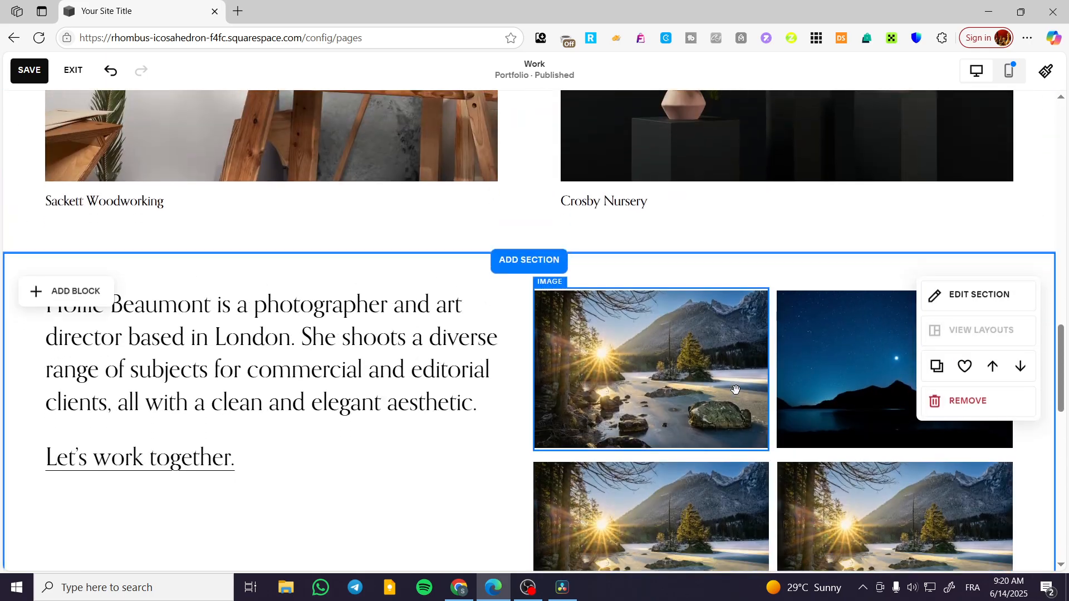
Replace the second row's left mountain lake image with the free stock photo of snow-streaked brown rocks
scroll(736, 389, down, 3)
click(736, 390)
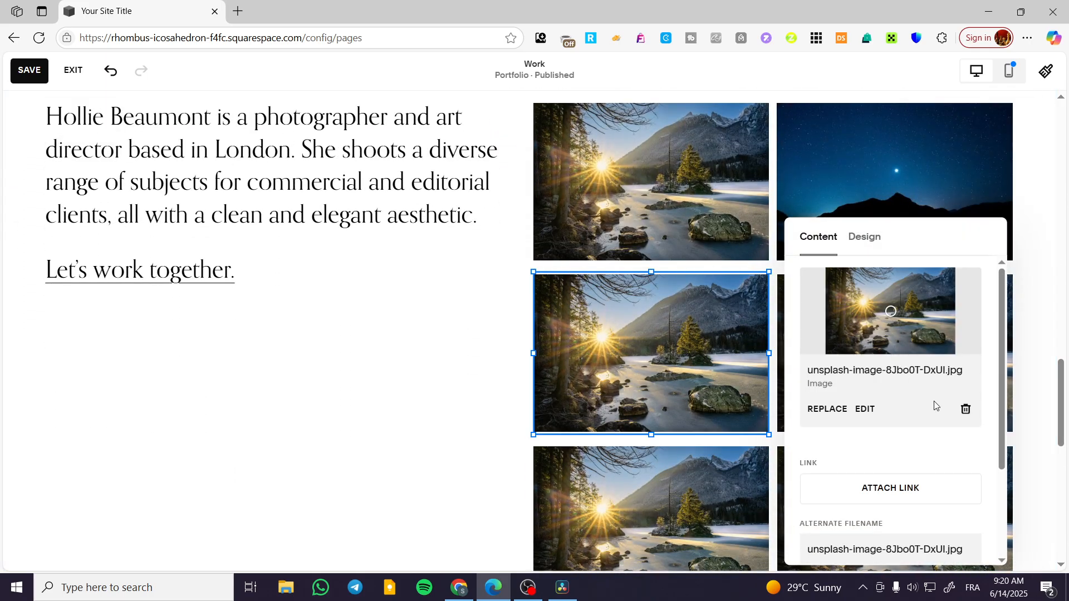
click(813, 332)
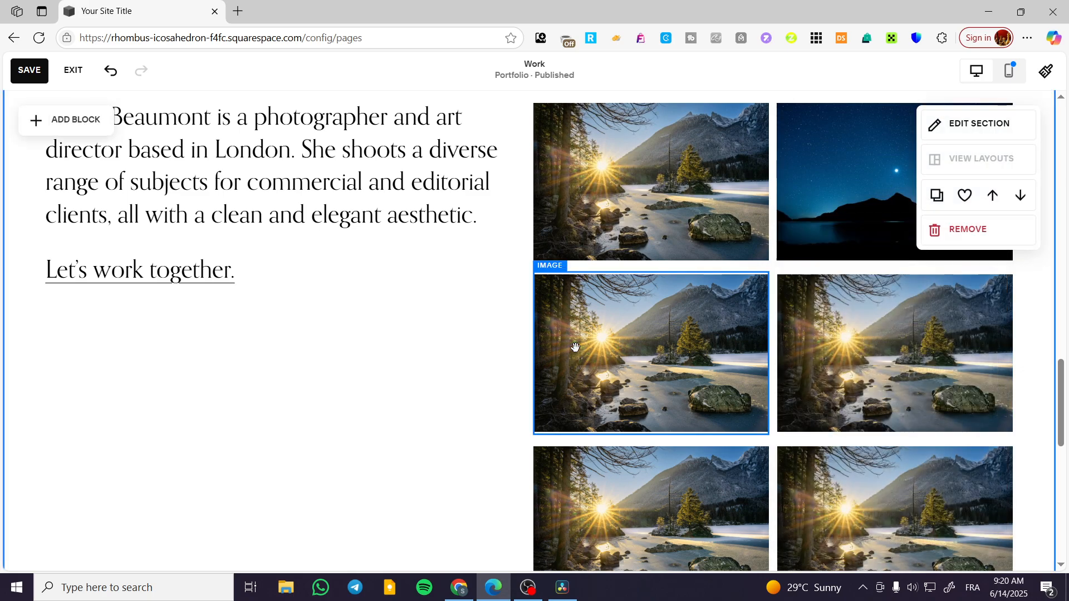
click(677, 320)
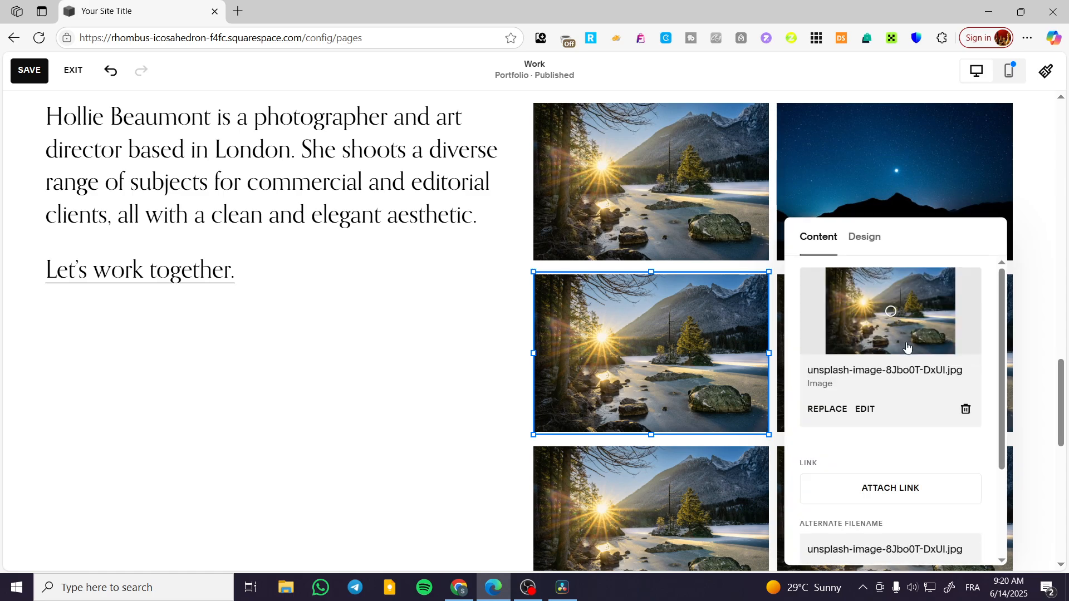
click(825, 411)
click(906, 281)
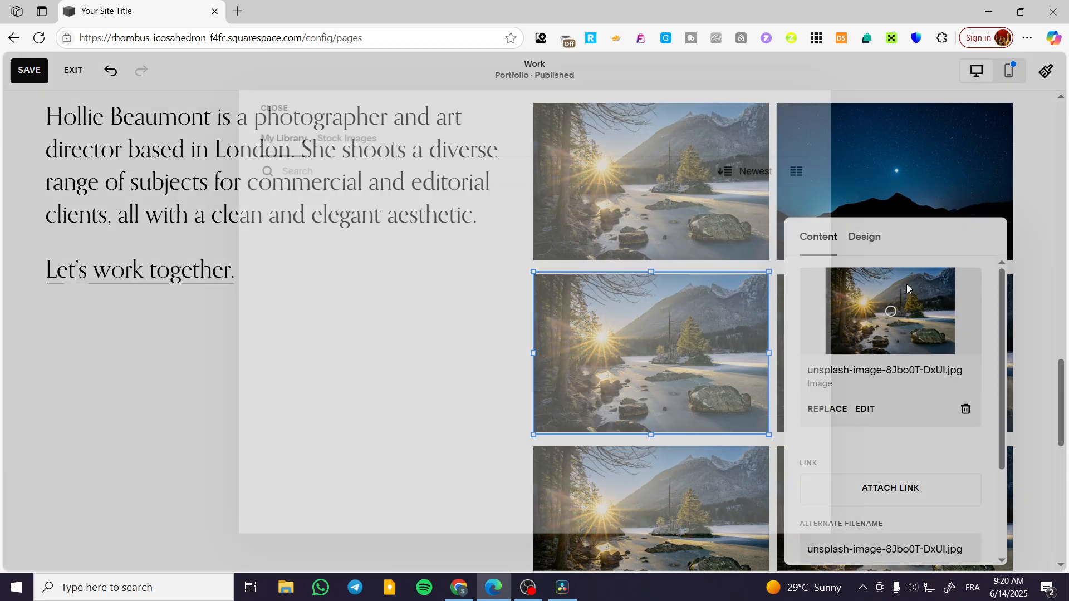
click(349, 140)
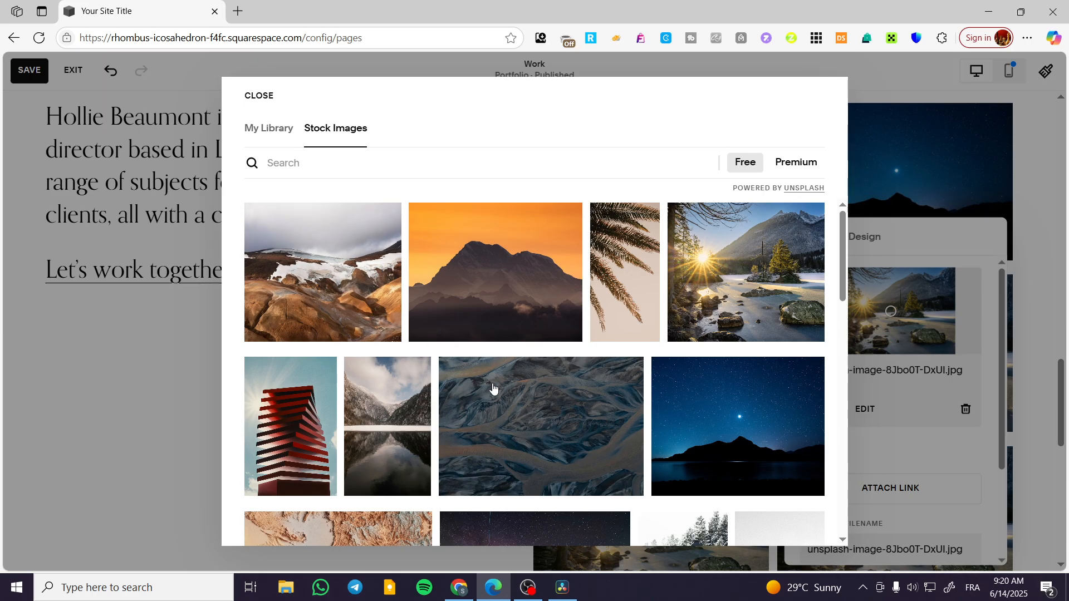
click(384, 281)
click(661, 365)
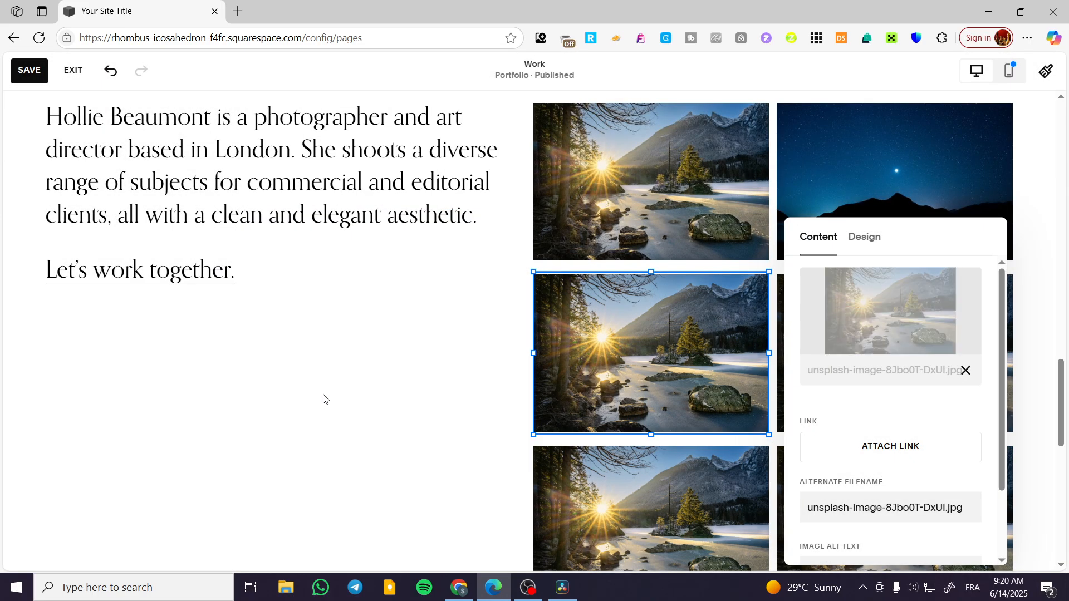
click(327, 399)
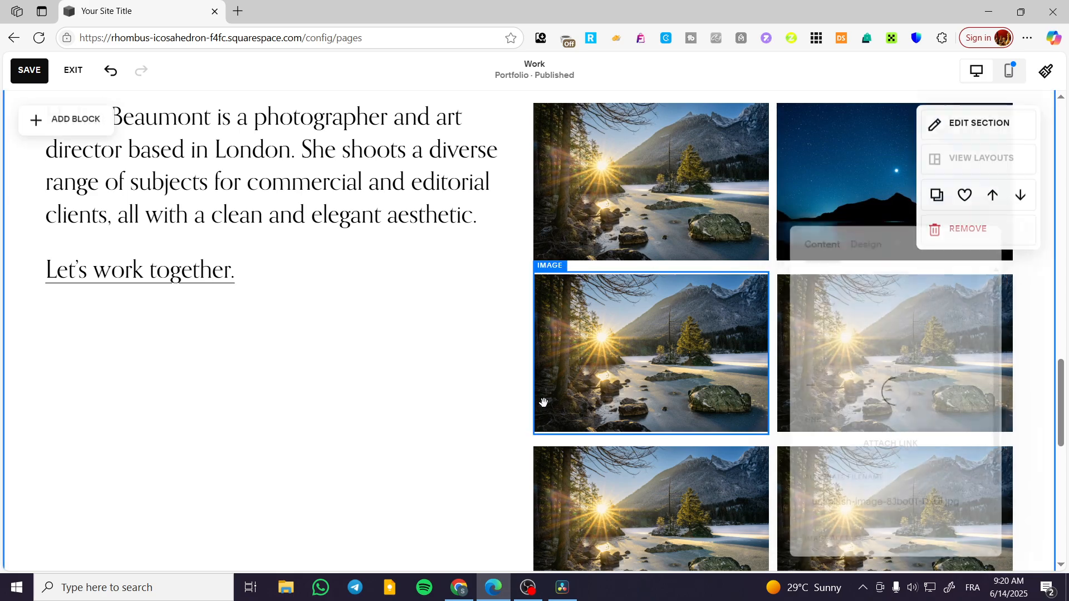
Swap the third row's right mountain lake image for the stock photo of the Milky Way above a lake
scroll(657, 374, down, 2)
scroll(660, 367, down, 2)
scroll(692, 355, up, 2)
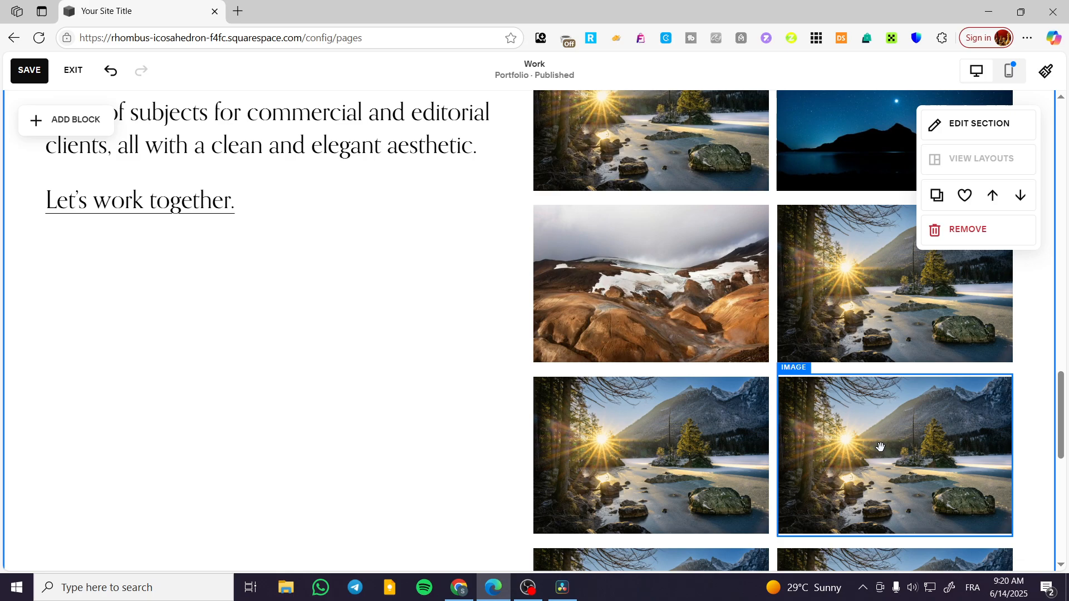
double_click(894, 400)
click(871, 399)
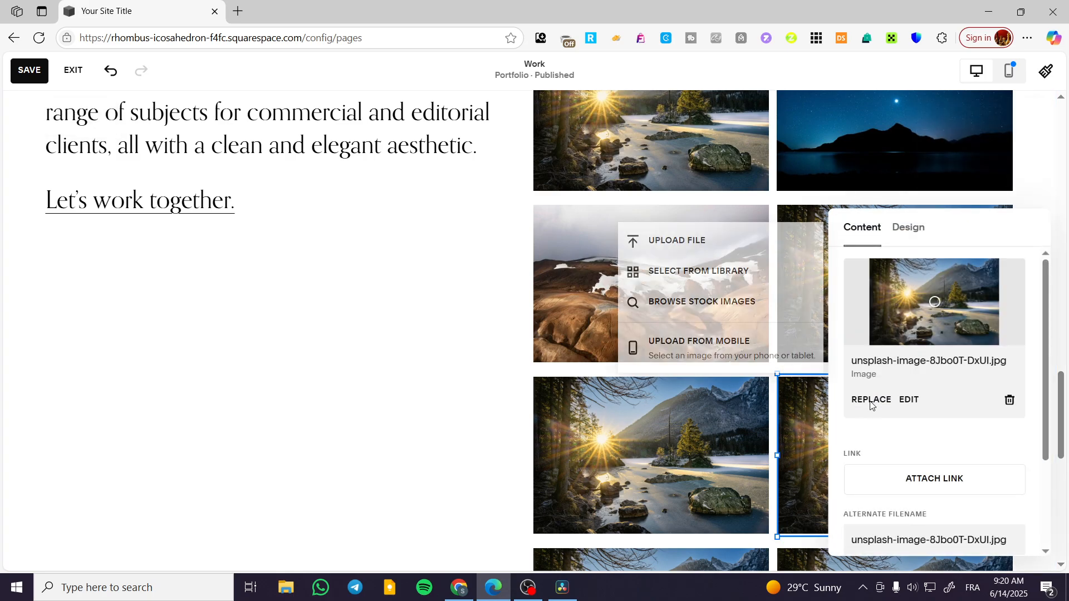
click(732, 277)
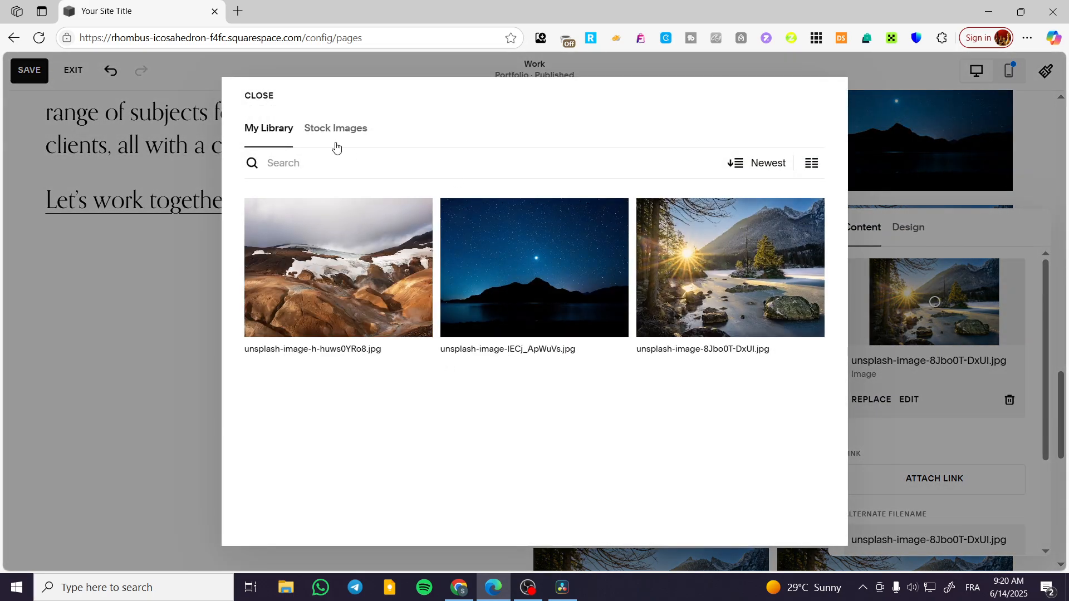
click(335, 129)
scroll(367, 394, down, 5)
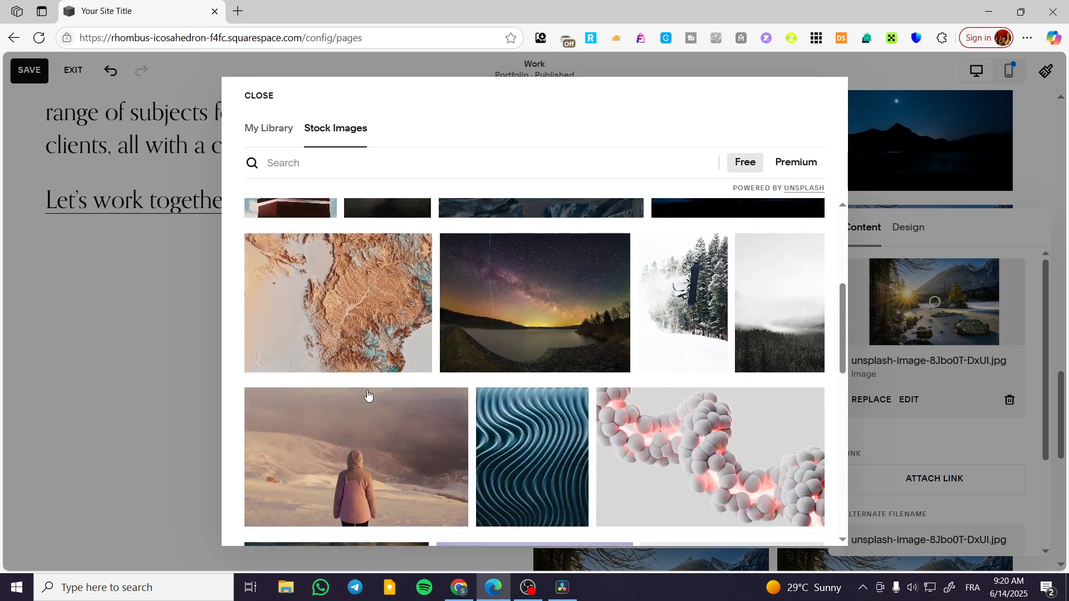
click(507, 308)
click(713, 377)
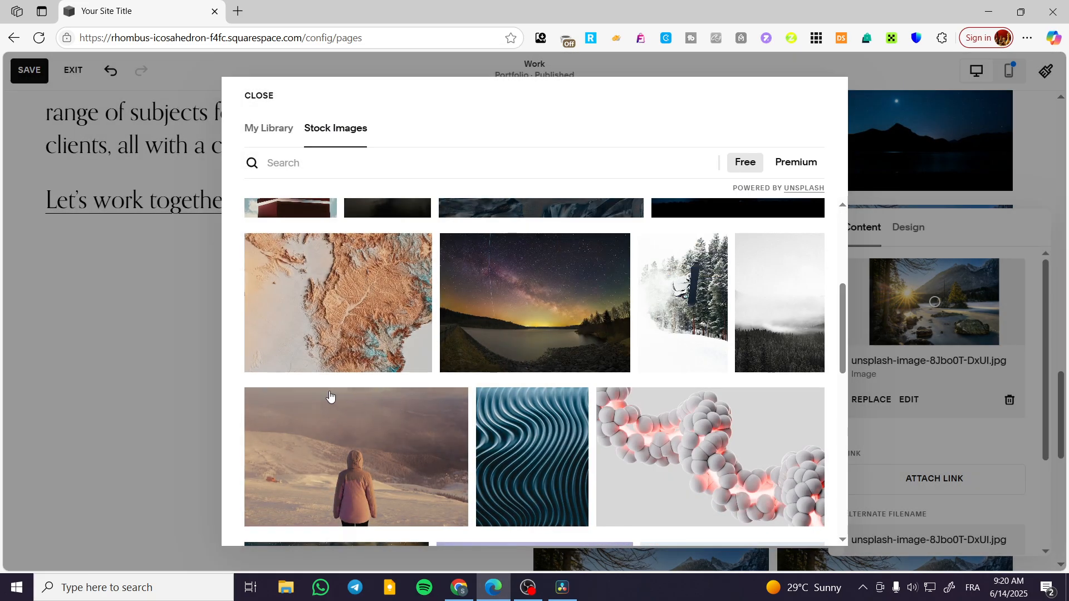
right_click(189, 346)
click(559, 410)
Replace the third row's left image with the stock render of a grey sphere chain glowing red
scroll(724, 347, down, 3)
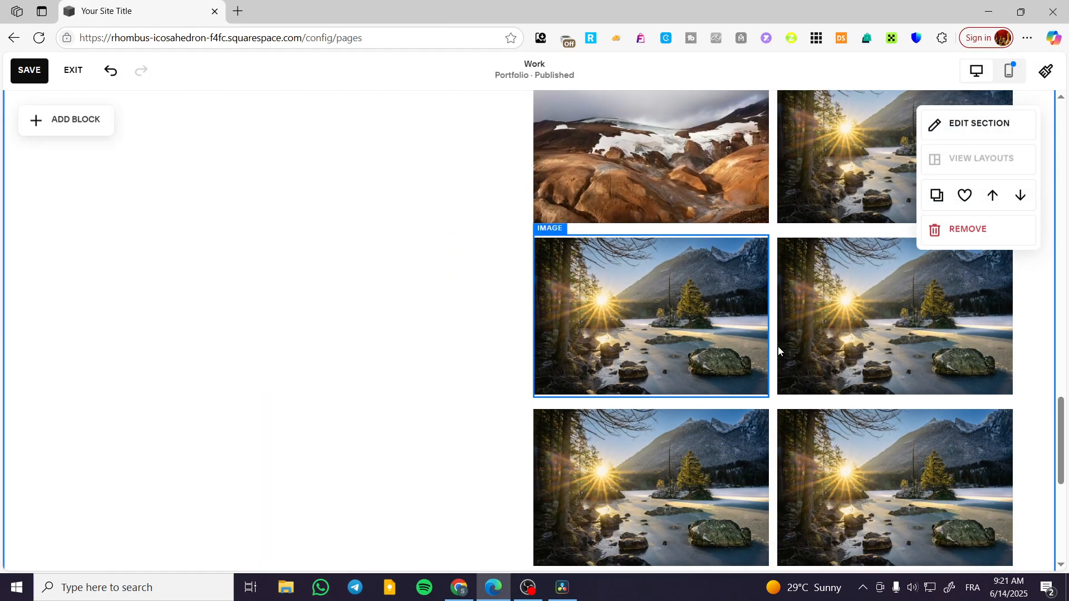
double_click(644, 351)
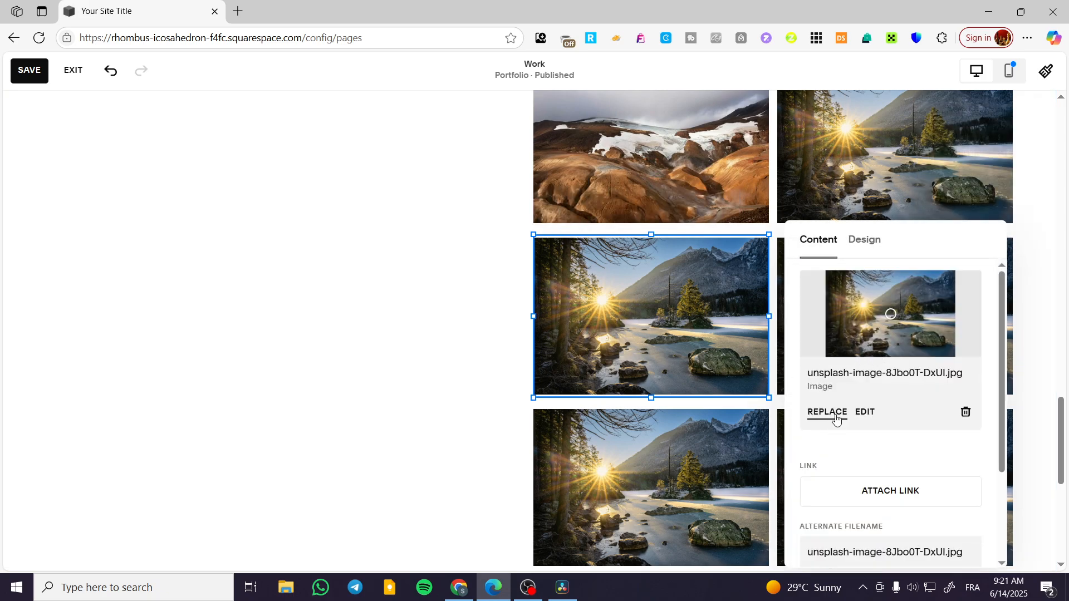
click(836, 415)
click(902, 287)
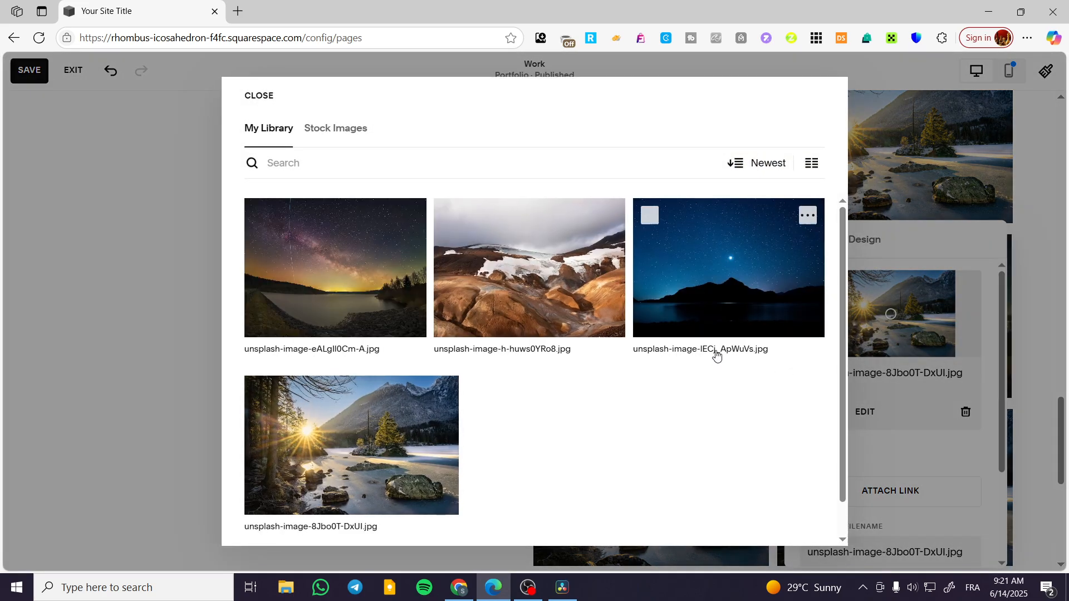
click(356, 133)
scroll(657, 367, down, 8)
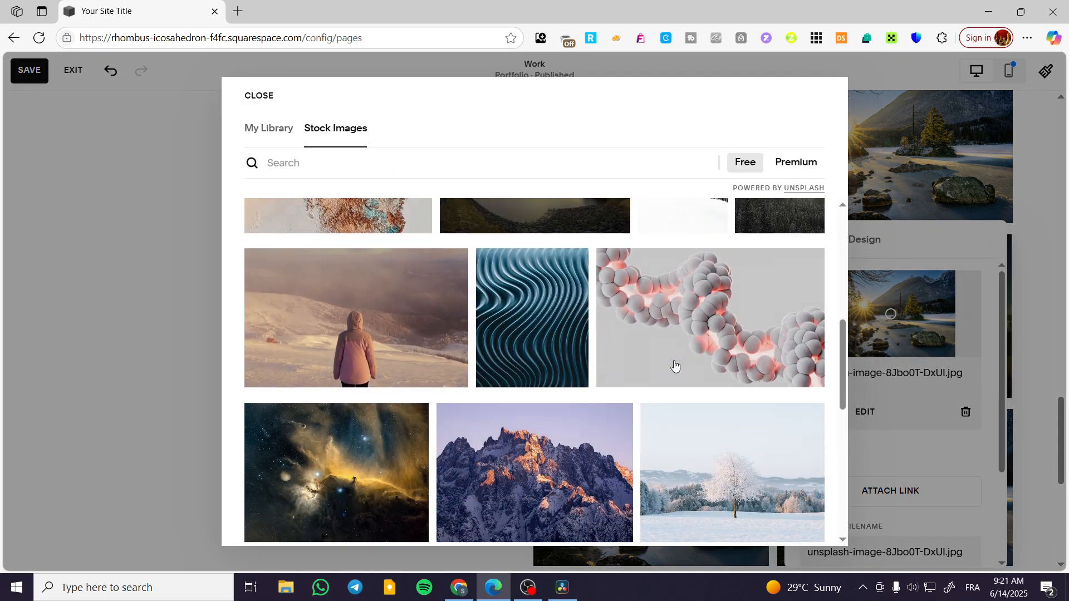
scroll(675, 367, down, 3)
click(715, 214)
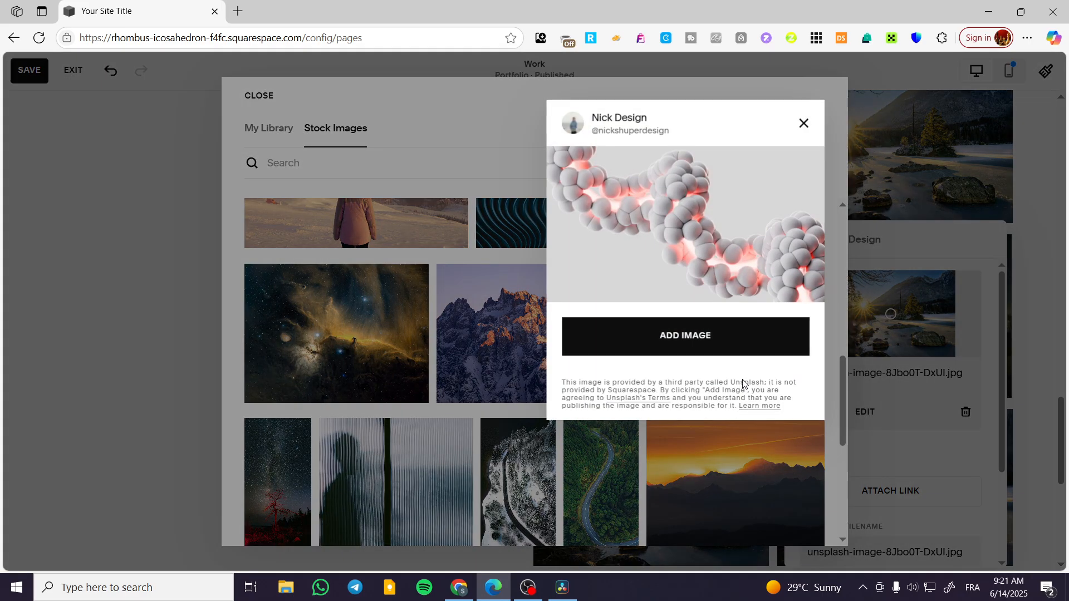
click(728, 334)
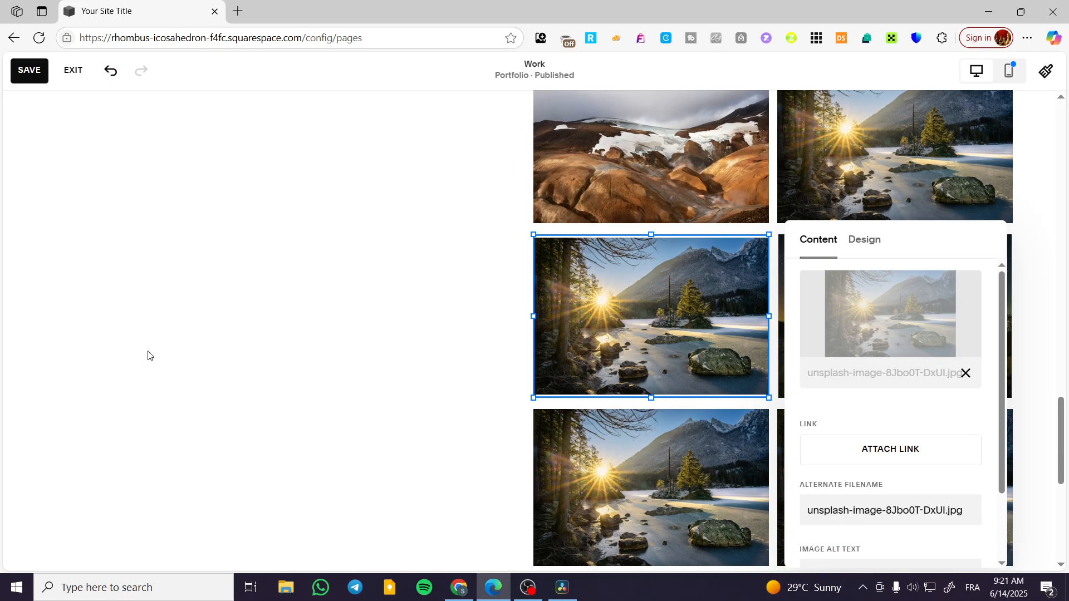
click(292, 416)
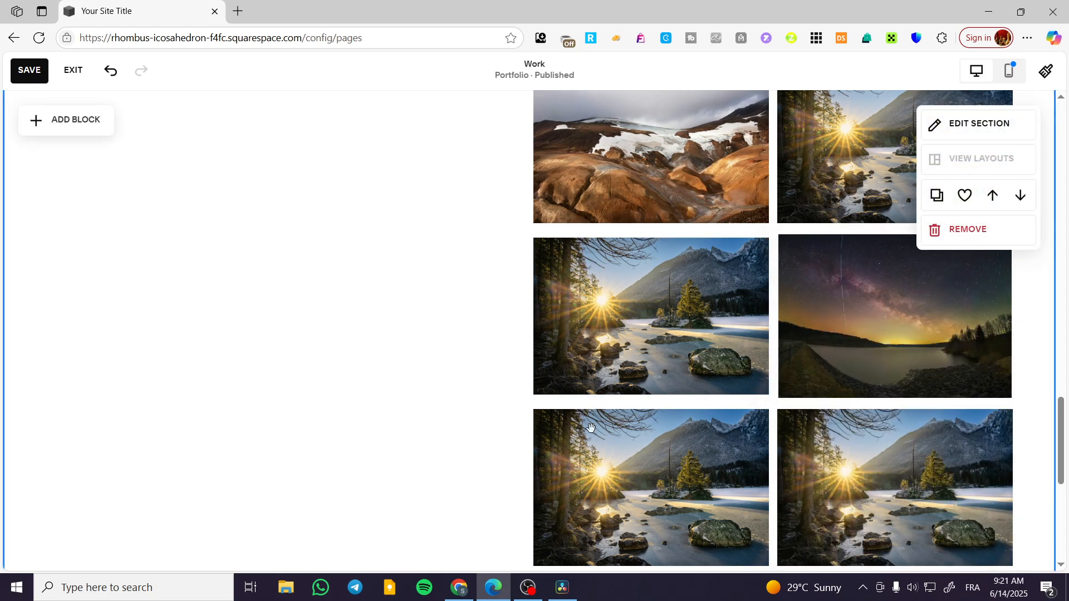
Change the fourth row's right image to the stock photo of a frosted tree in a snowy field
scroll(852, 385, down, 3)
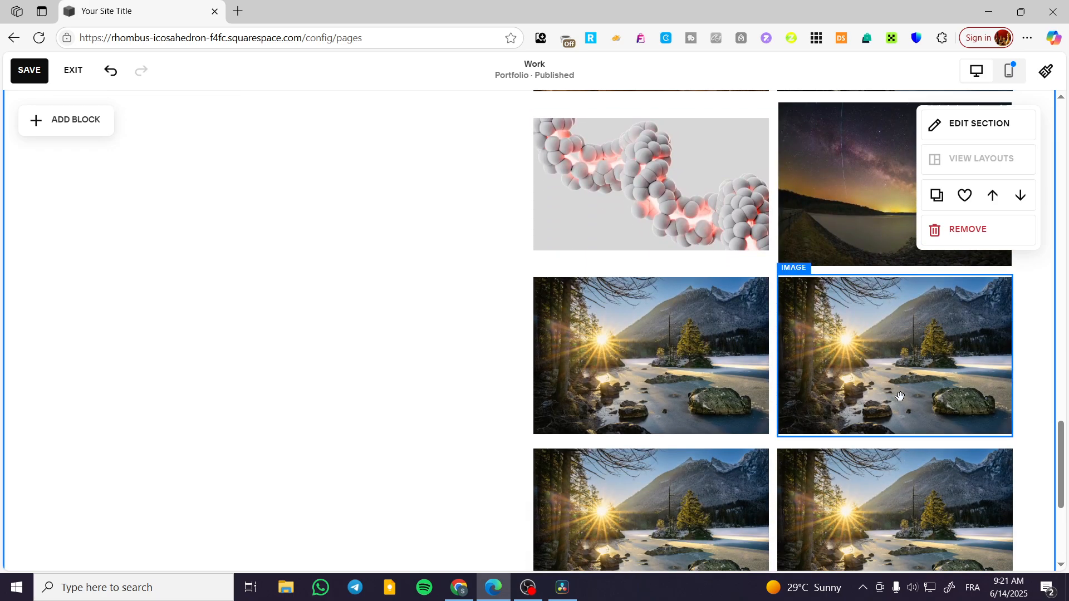
click(900, 394)
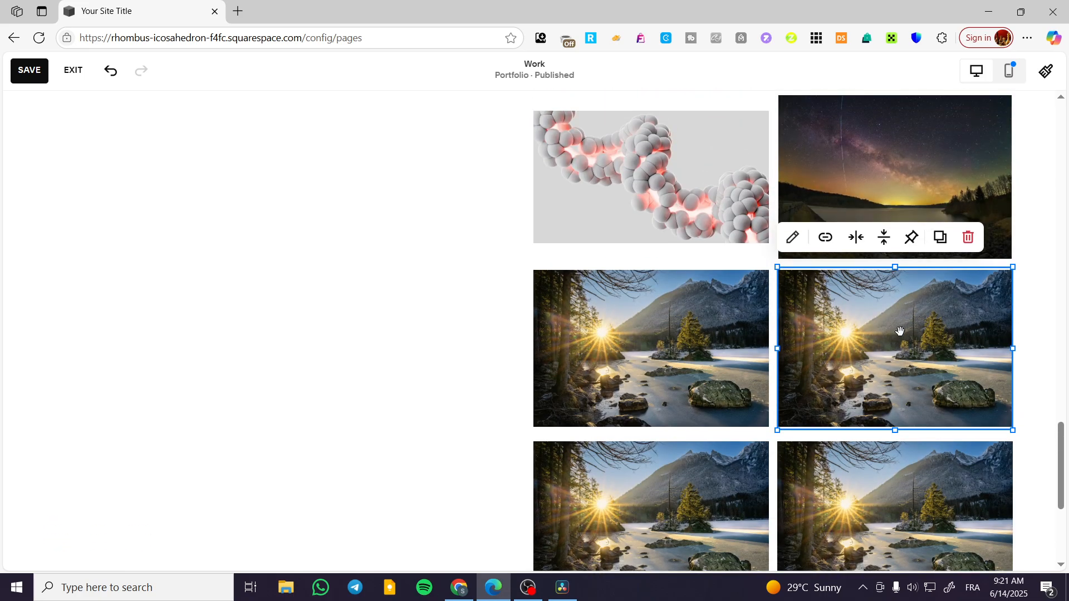
double_click(901, 332)
click(873, 411)
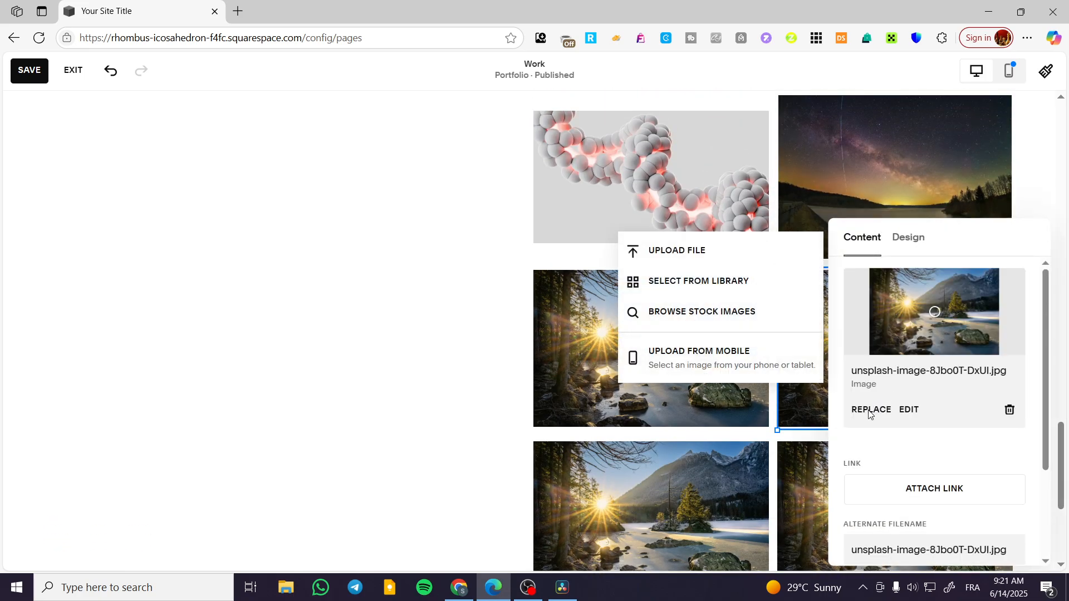
click(764, 279)
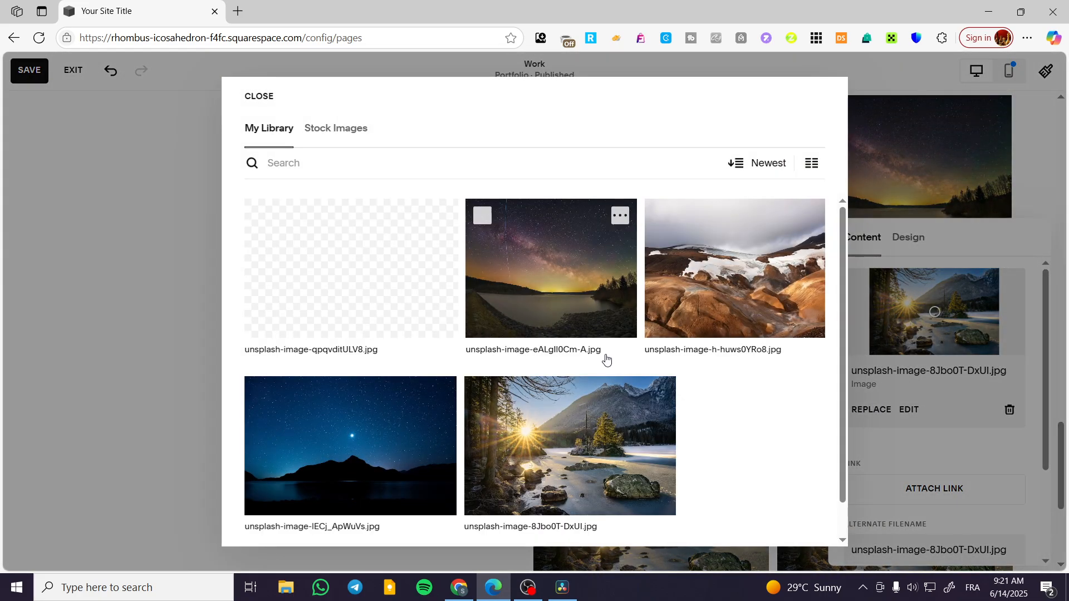
click(333, 131)
scroll(575, 365, down, 5)
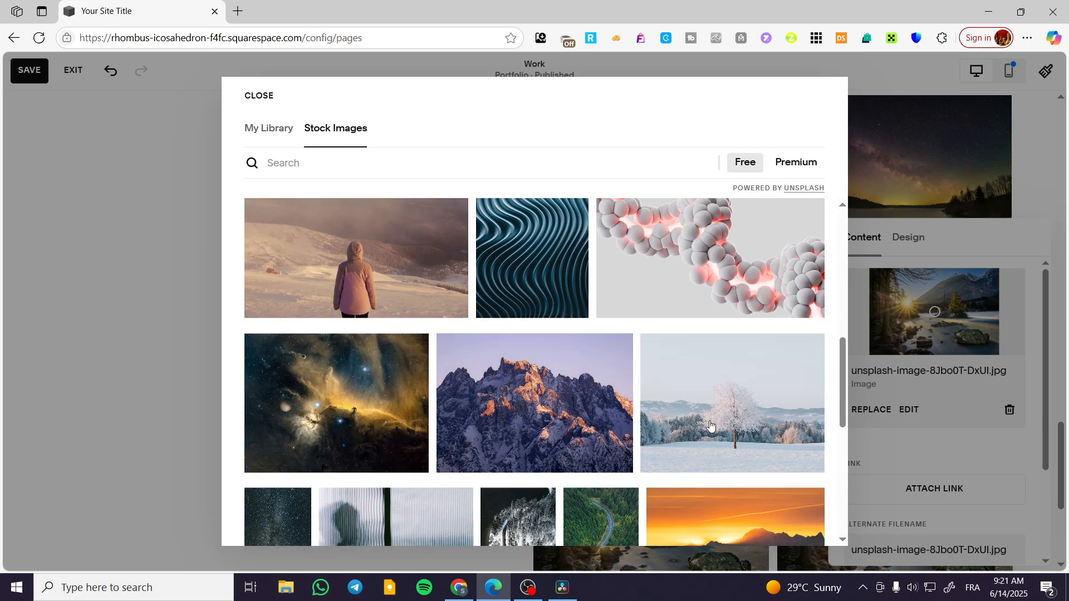
click(767, 407)
click(733, 368)
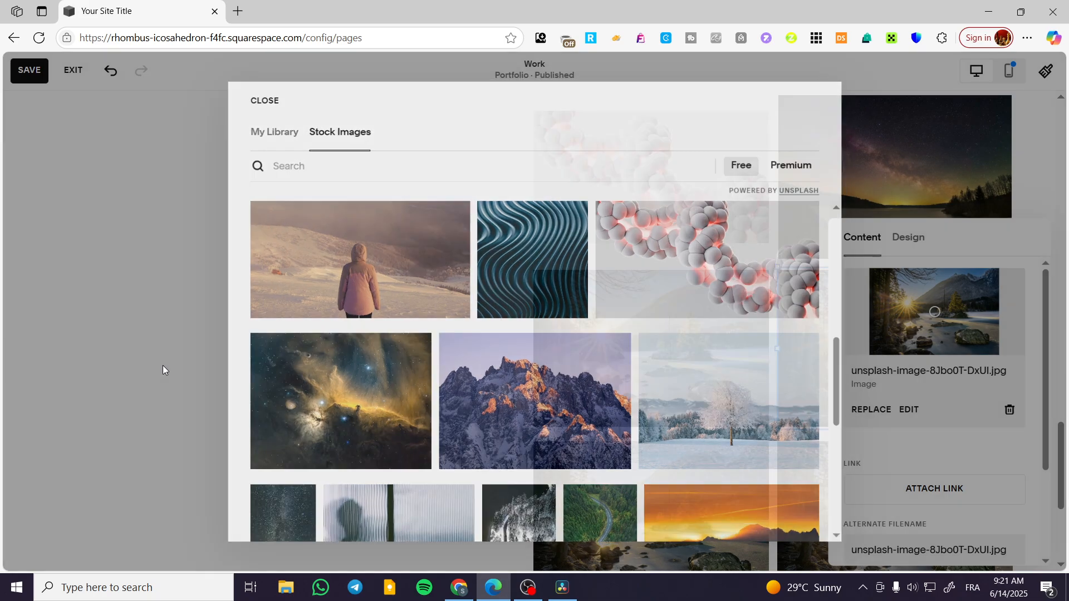
Replace the fifth row's left image with the stock photo of a starry sky over dark rocky mountains
scroll(518, 390, down, 3)
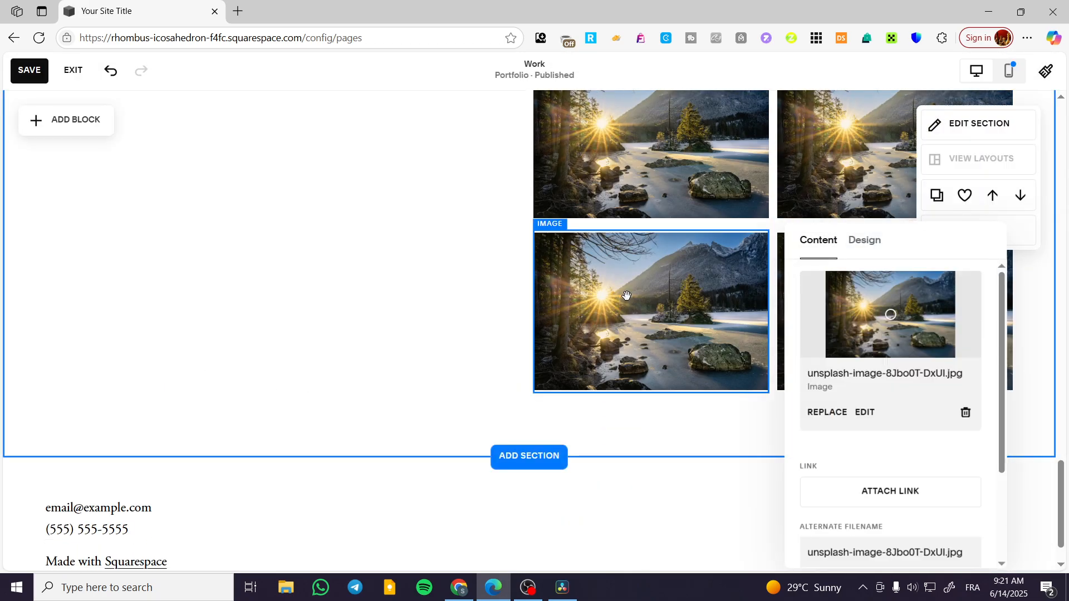
click(829, 412)
click(900, 286)
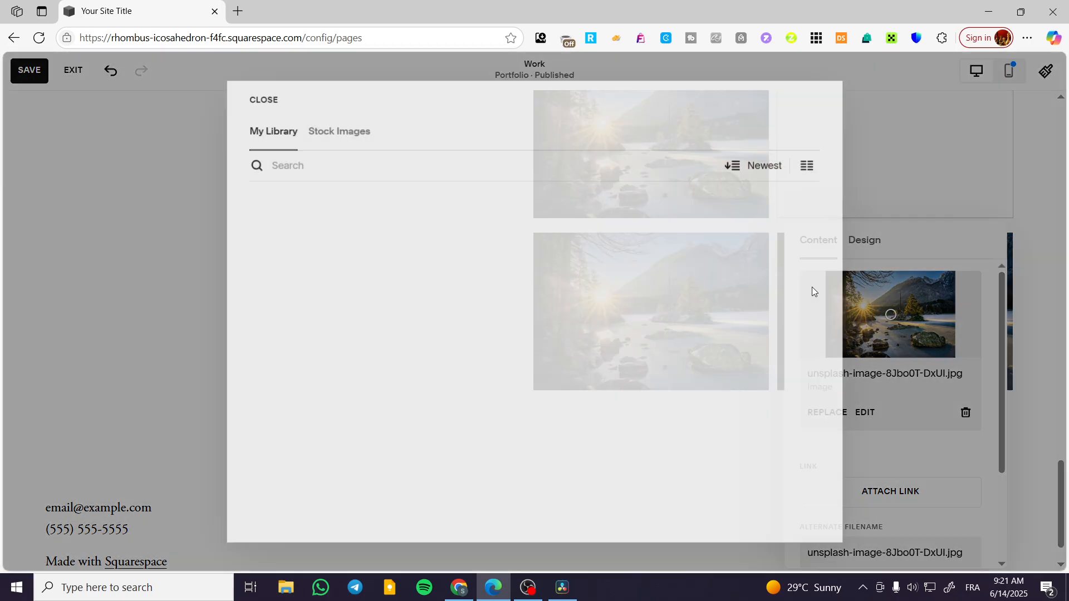
click(334, 129)
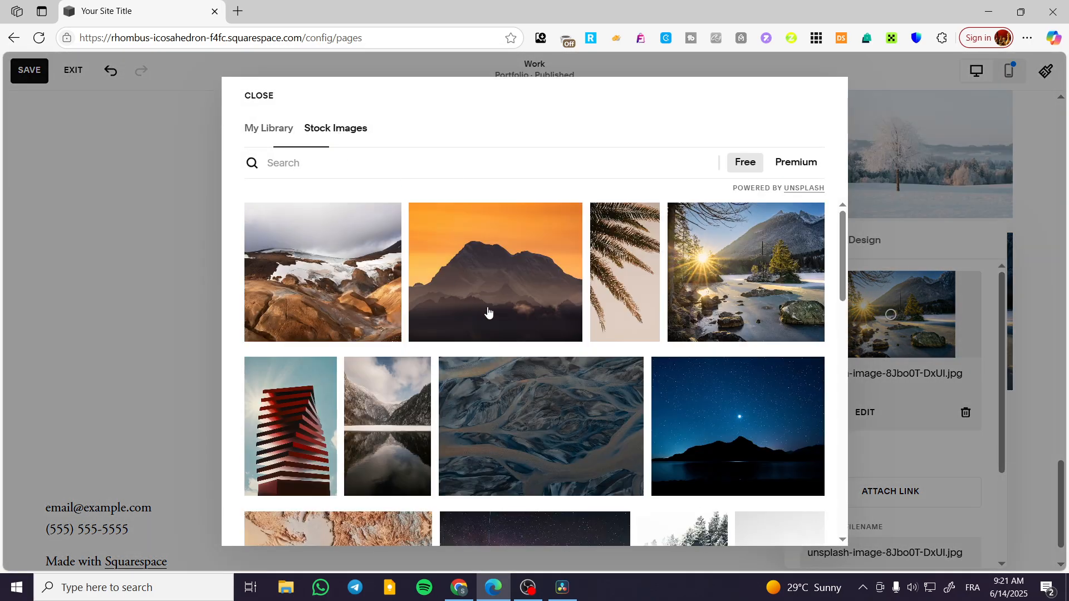
scroll(556, 334, down, 10)
click(524, 428)
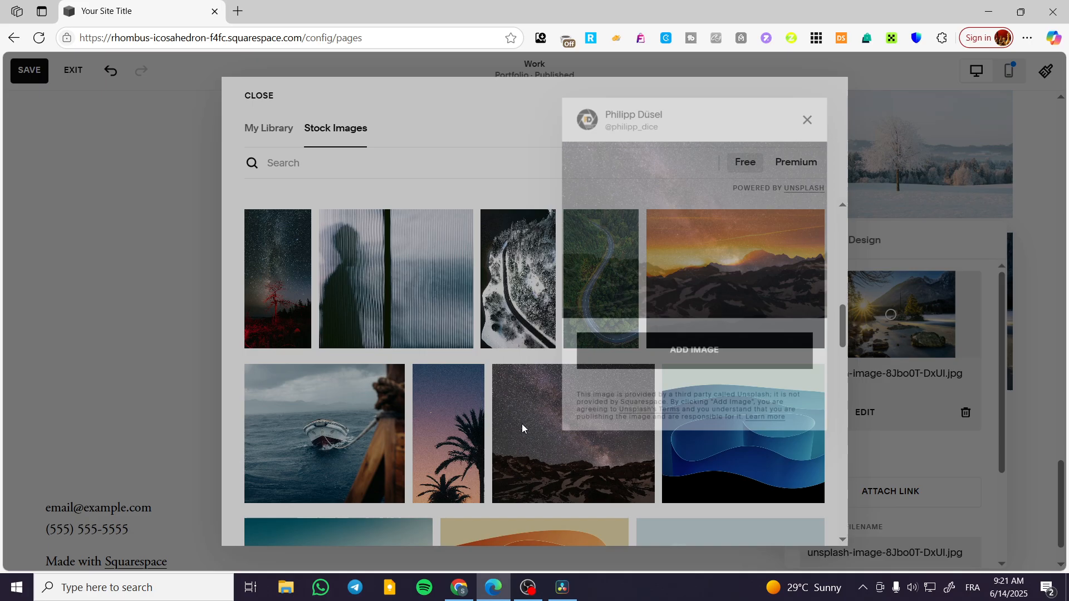
click(738, 354)
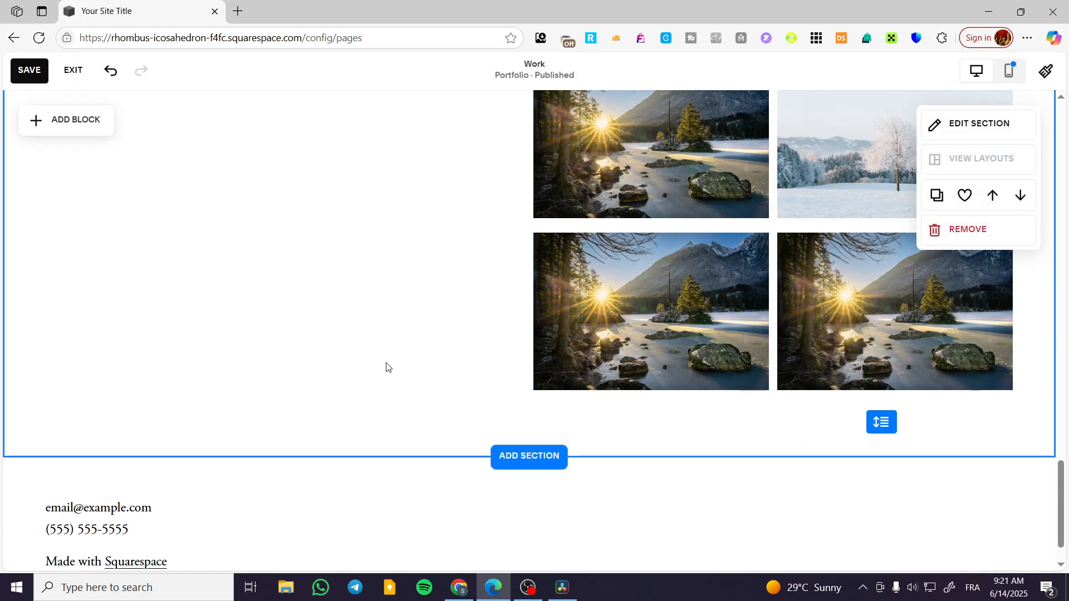
Pin the introduction text block beside the image grid to the top on scroll
scroll(387, 364, up, 10)
scroll(384, 359, down, 2)
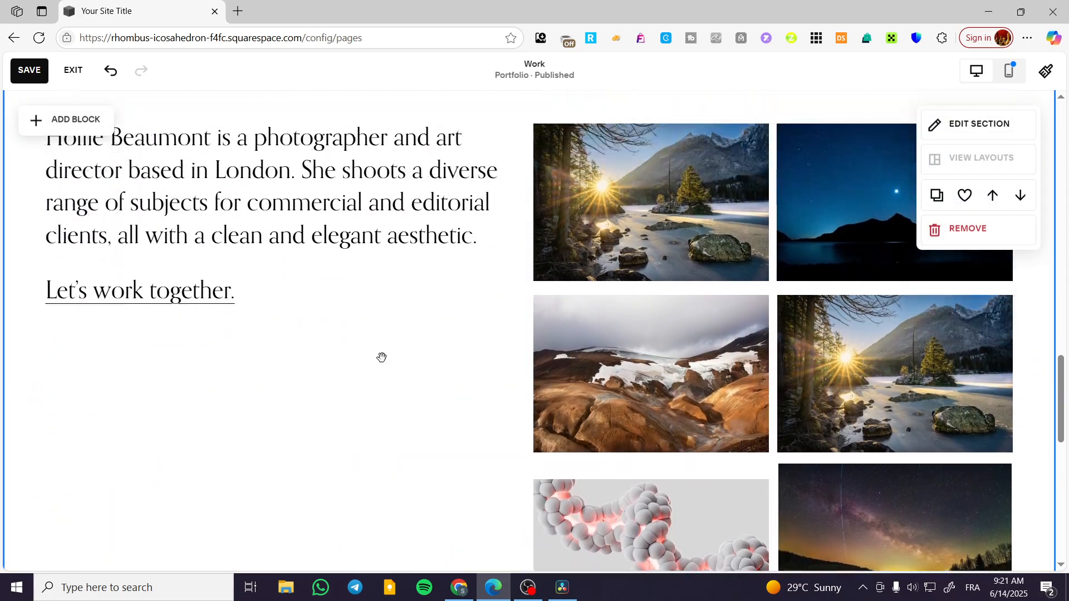
scroll(382, 358, up, 3)
scroll(384, 362, down, 3)
scroll(357, 368, up, 3)
click(238, 344)
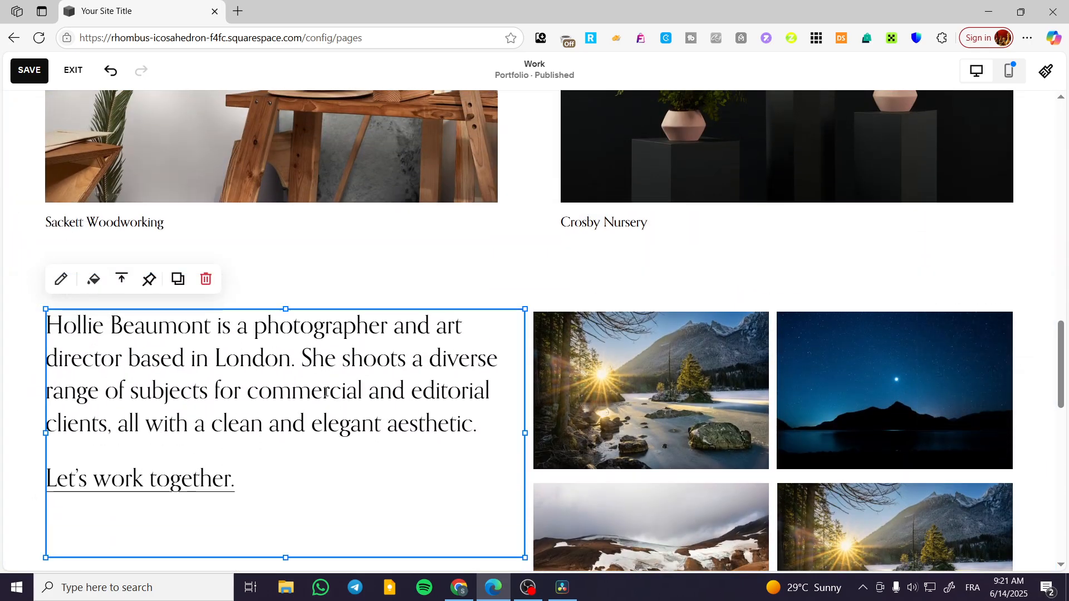
scroll(404, 369, down, 3)
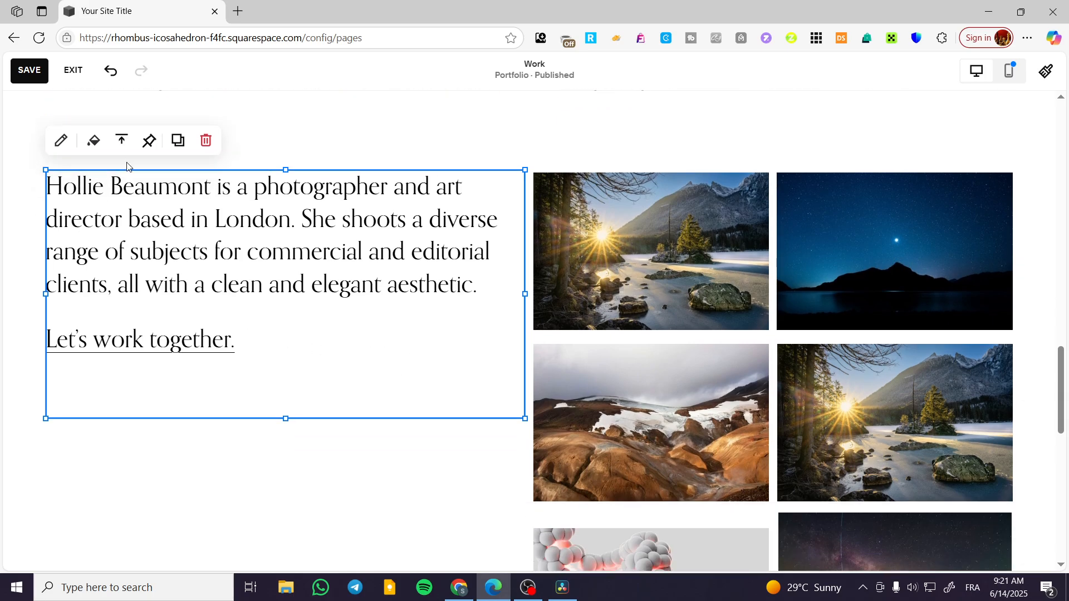
click(145, 150)
right_click(144, 147)
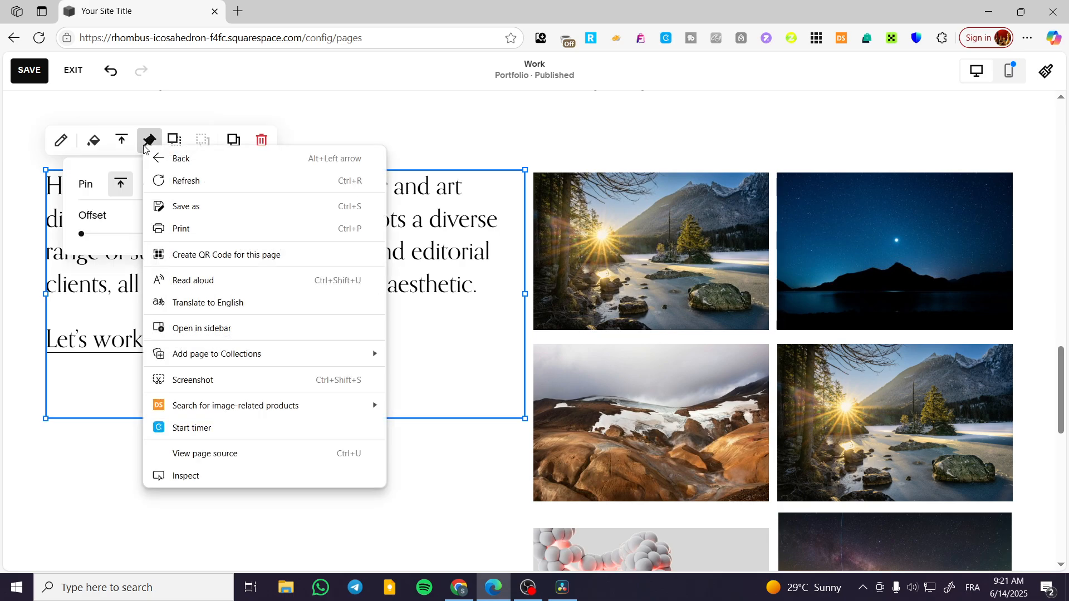
click(149, 141)
click(148, 140)
click(148, 140)
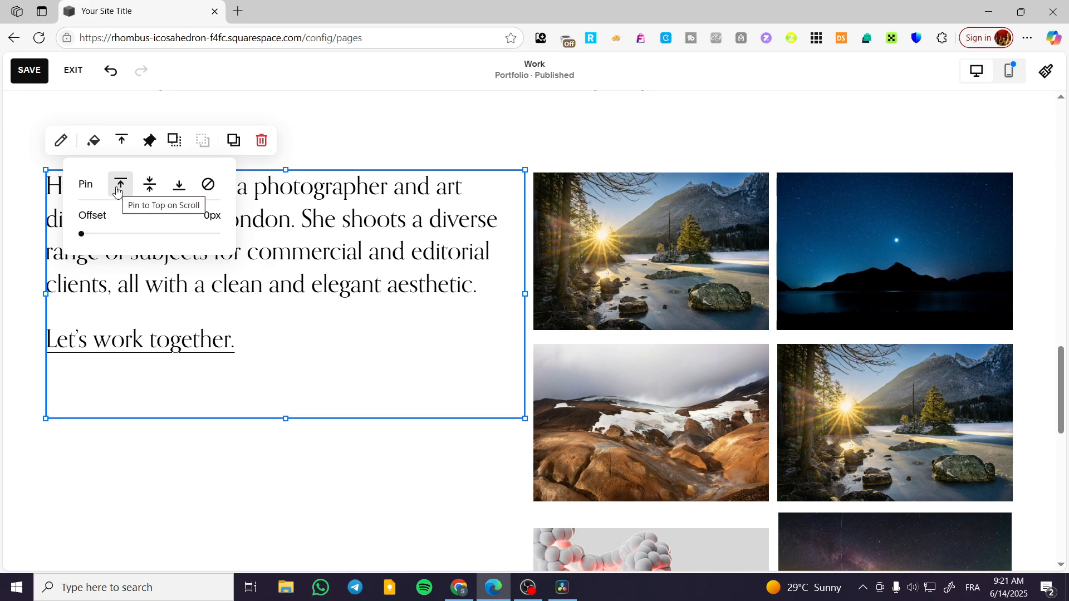
Set the introduction text block to pin to the center on scroll, comparing it with pinning to the top
click(150, 186)
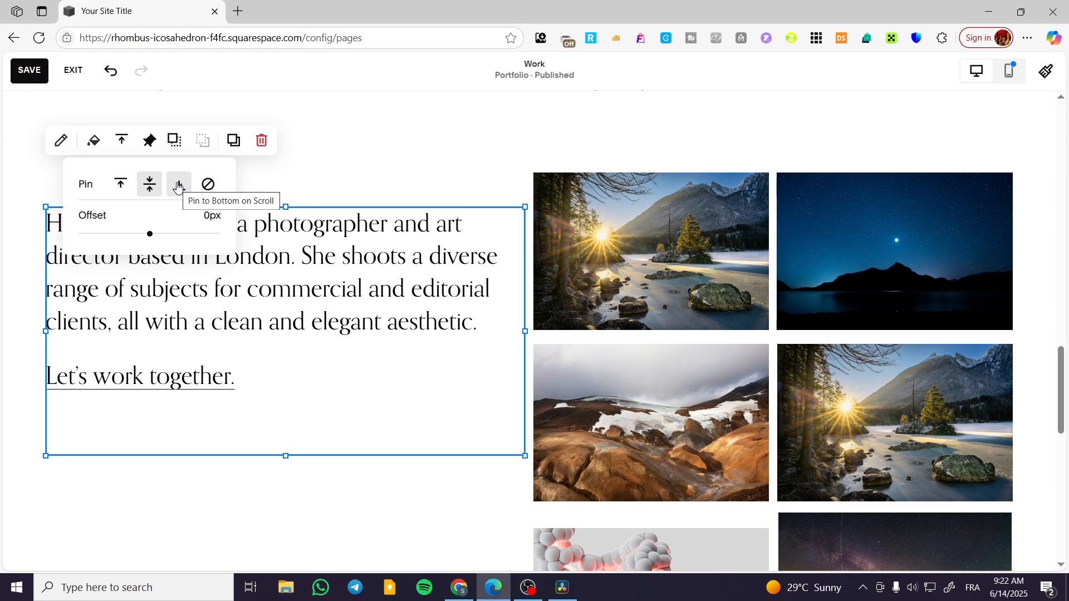
click(123, 189)
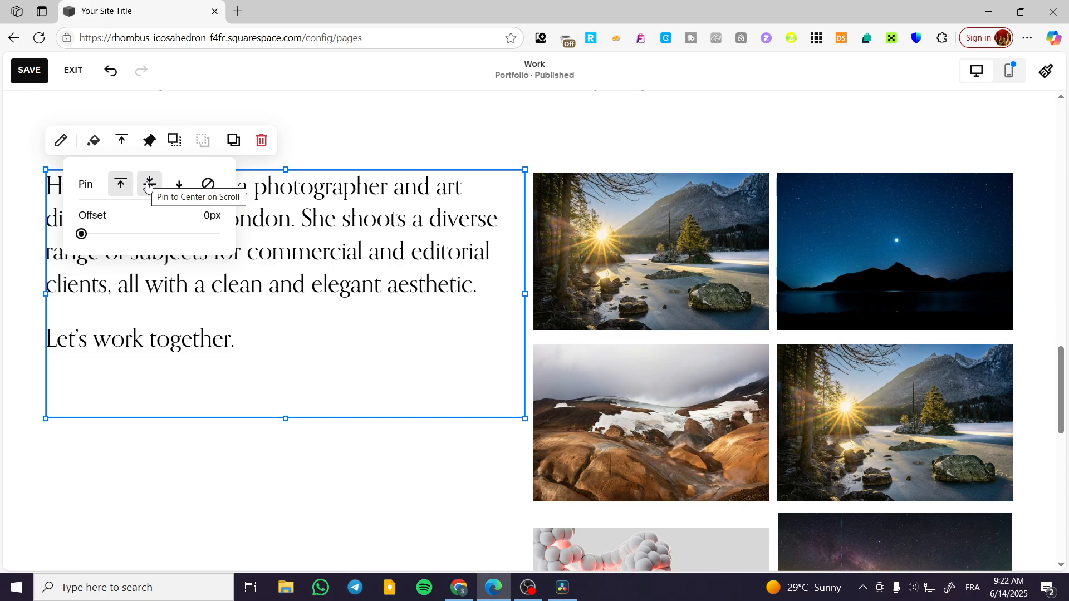
click(148, 188)
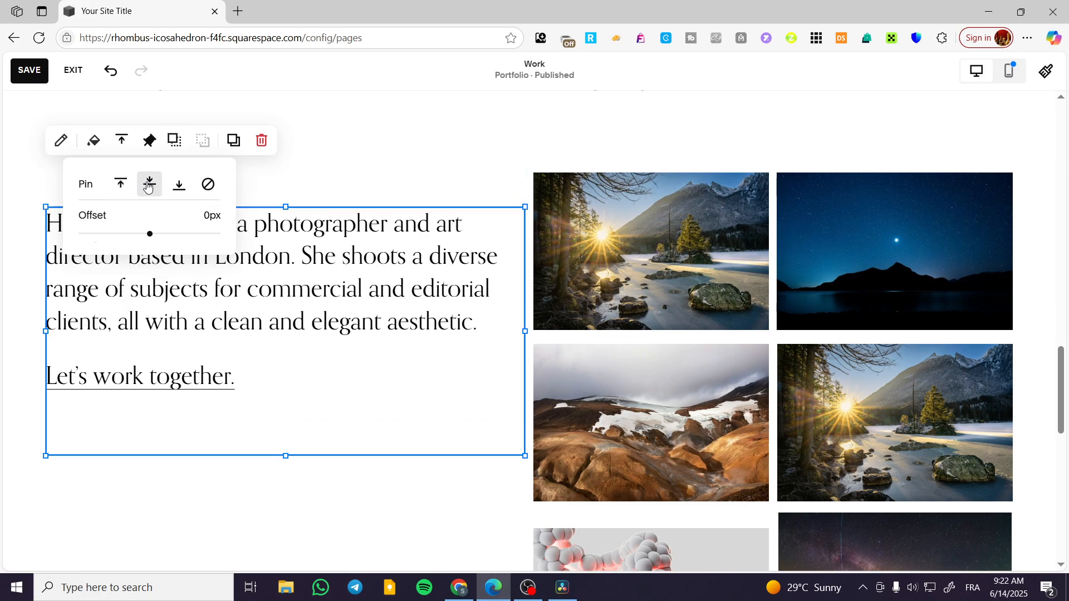
click(339, 169)
Examine how the center-pinned introduction text behaves while the image grid moves past it
scroll(377, 196, up, 5)
scroll(379, 193, down, 5)
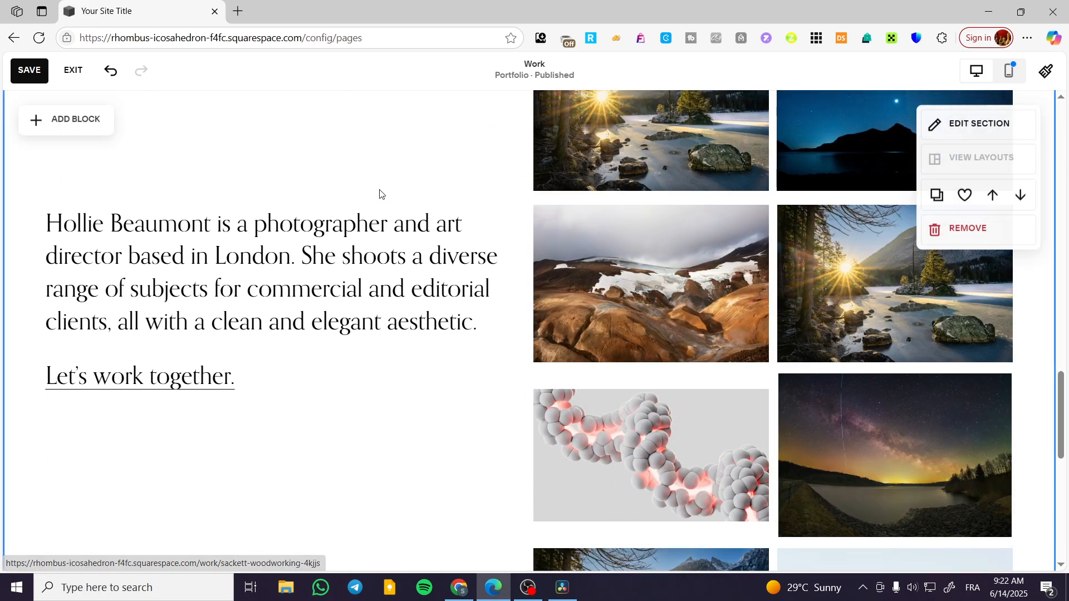
scroll(379, 191, down, 2)
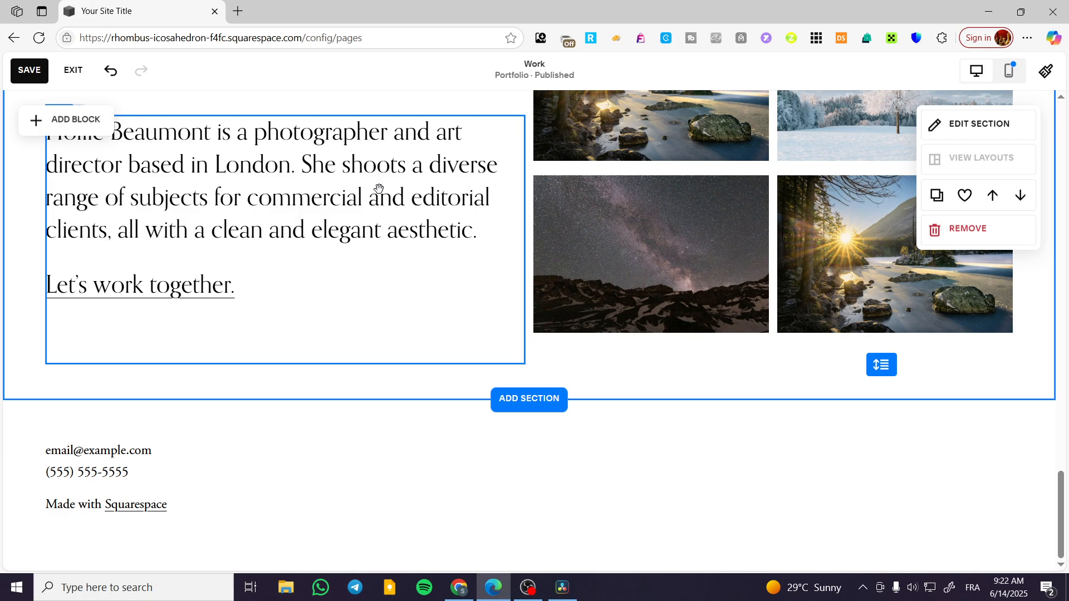
scroll(380, 194, up, 4)
scroll(350, 237, down, 2)
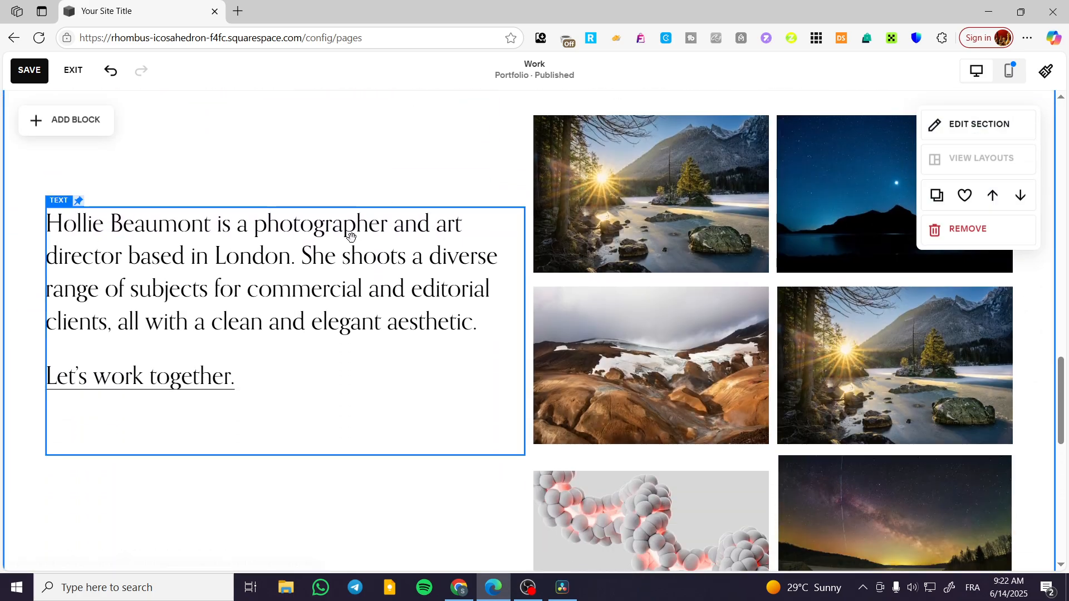
scroll(279, 270, down, 10)
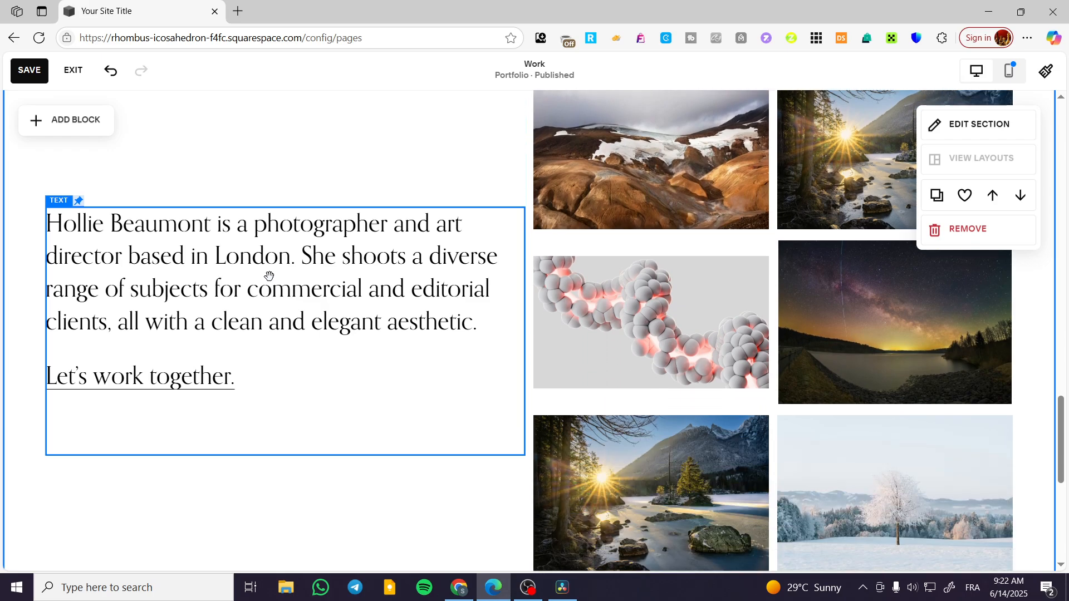
scroll(266, 272, up, 10)
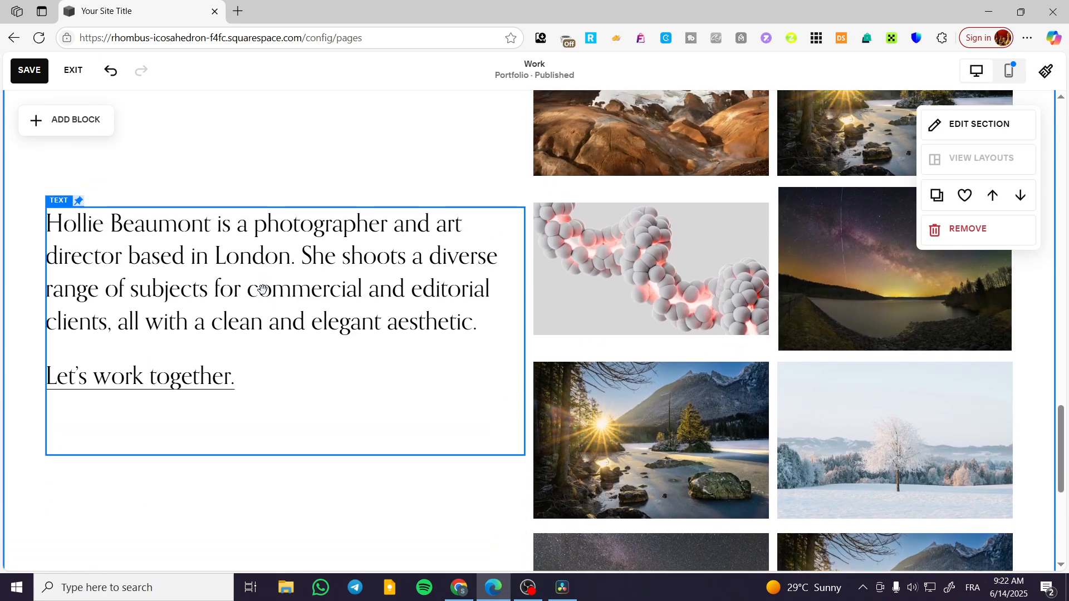
scroll(252, 329, down, 6)
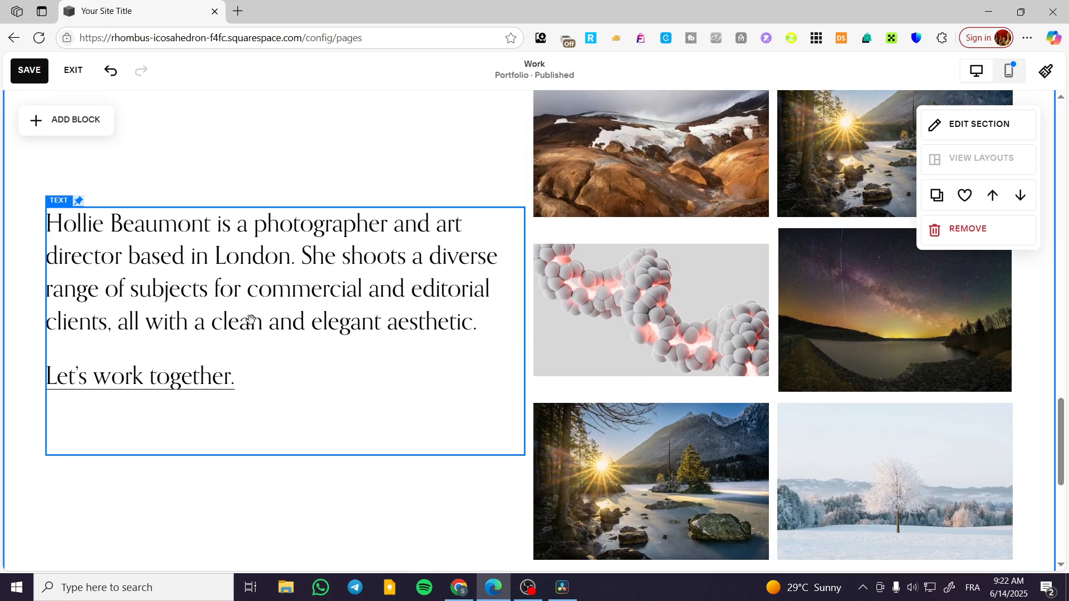
scroll(244, 309, down, 3)
scroll(243, 304, up, 3)
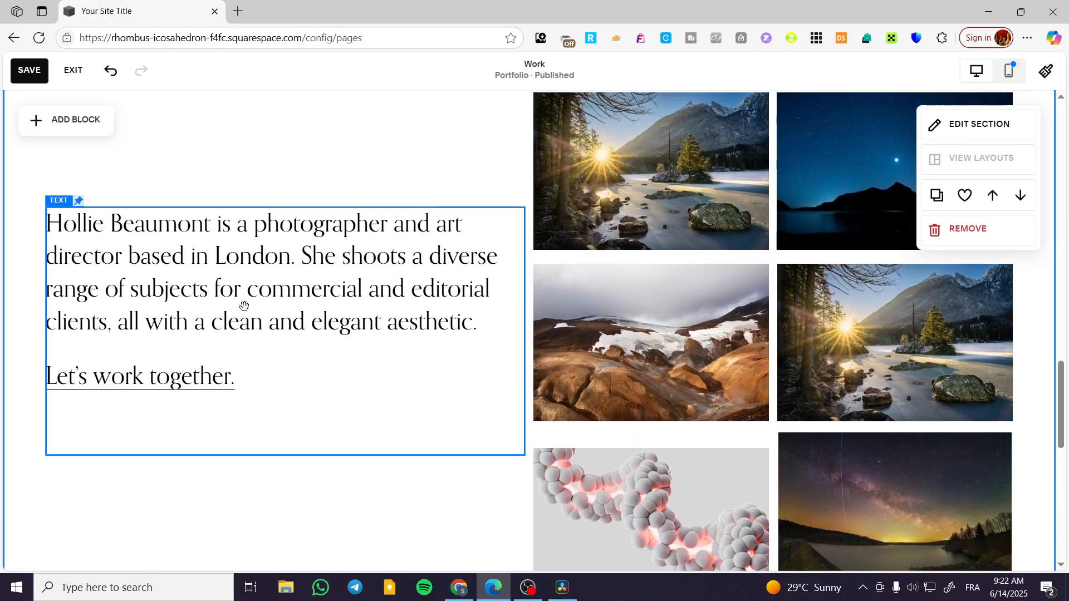
scroll(244, 306, up, 3)
Switch the introduction text block's pinning to the top on scroll and preview it beside the image grid
click(276, 304)
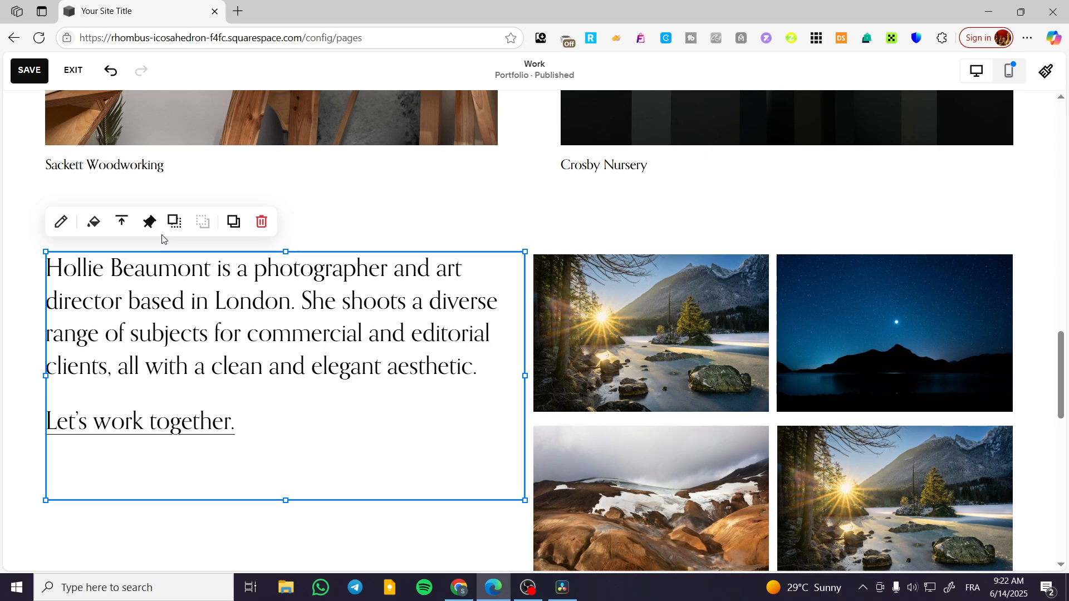
click(149, 222)
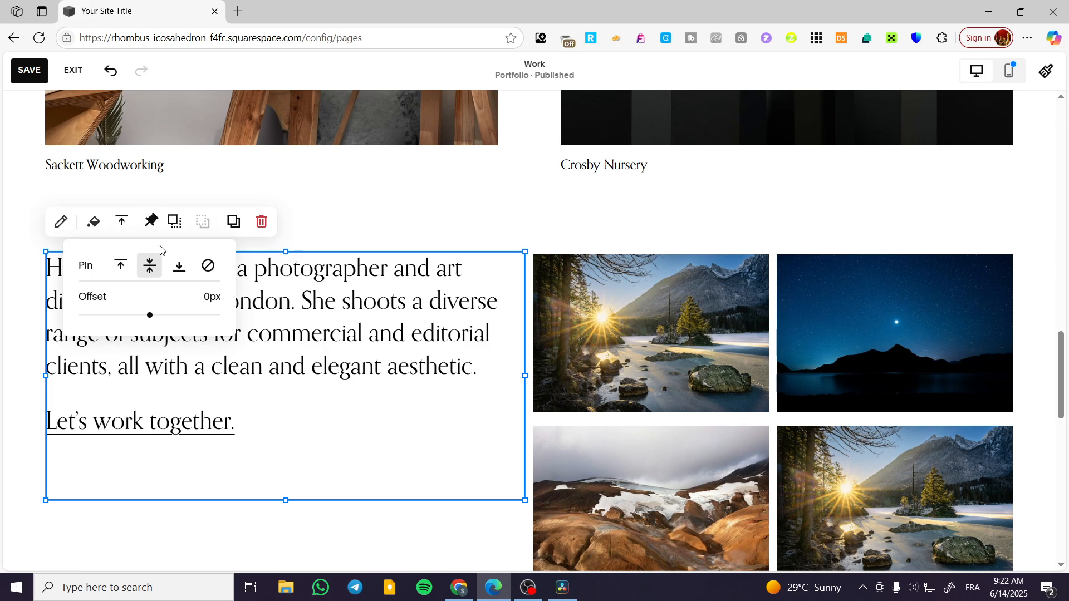
click(318, 231)
scroll(273, 282, down, 3)
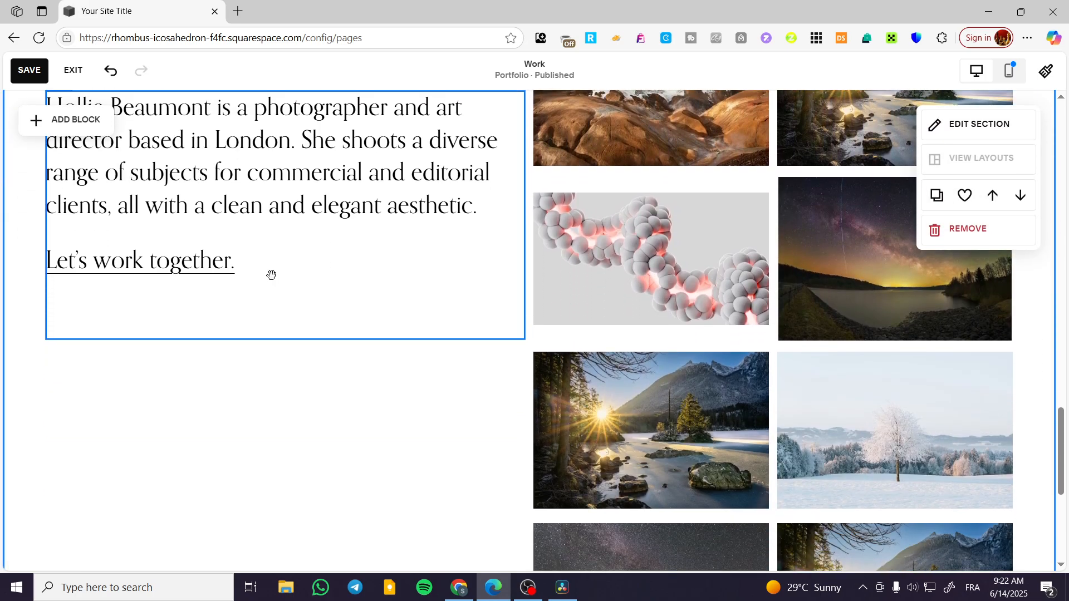
scroll(270, 275, down, 6)
scroll(270, 275, up, 12)
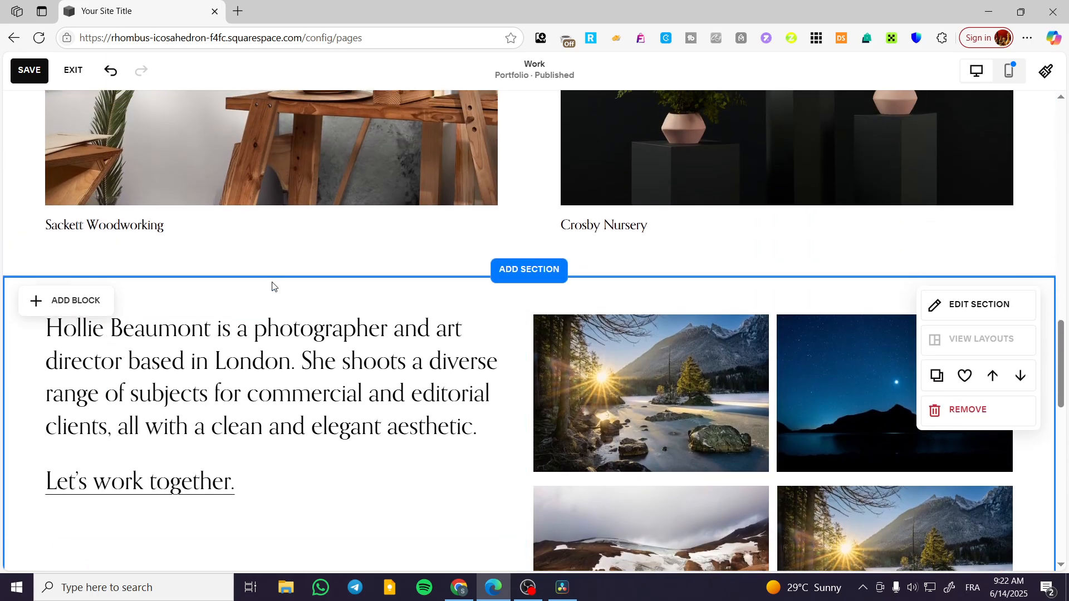
Remove the pinning from the introduction text block and preview how it moves with the image grid
scroll(183, 243, down, 2)
click(183, 243)
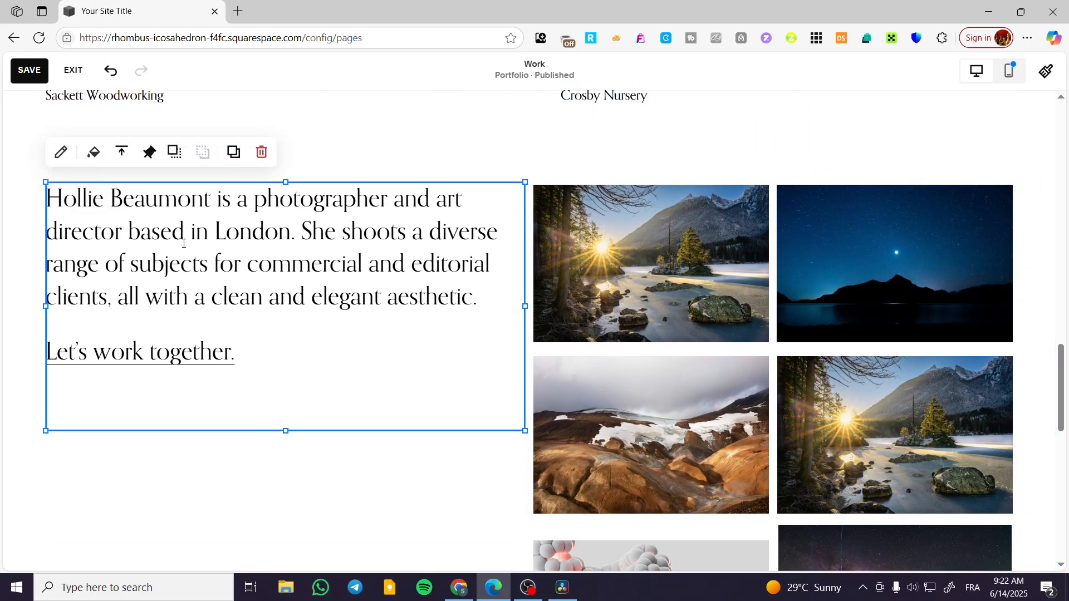
click(148, 162)
scroll(326, 229, down, 7)
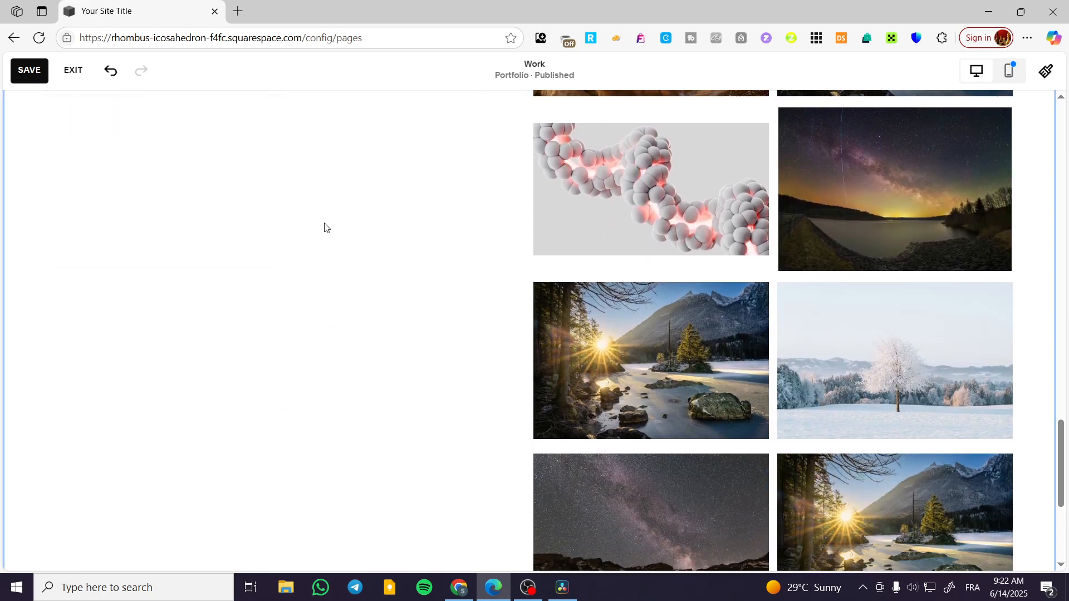
scroll(324, 226, up, 7)
scroll(256, 204, down, 1)
Pin the introduction text block to the top on scroll again and check it against the moving image grid
click(256, 203)
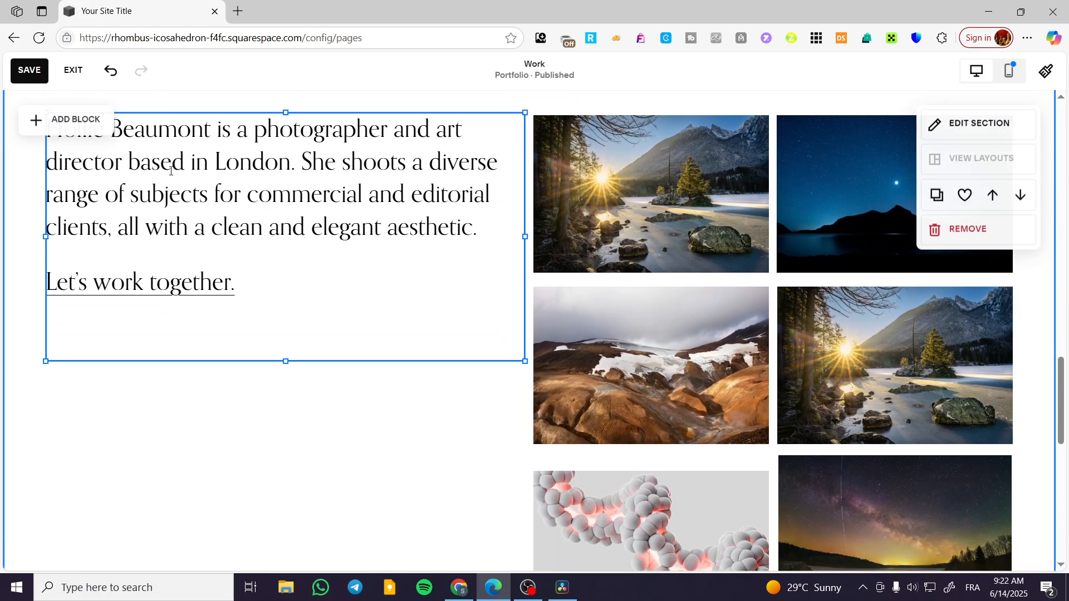
click(172, 123)
click(305, 185)
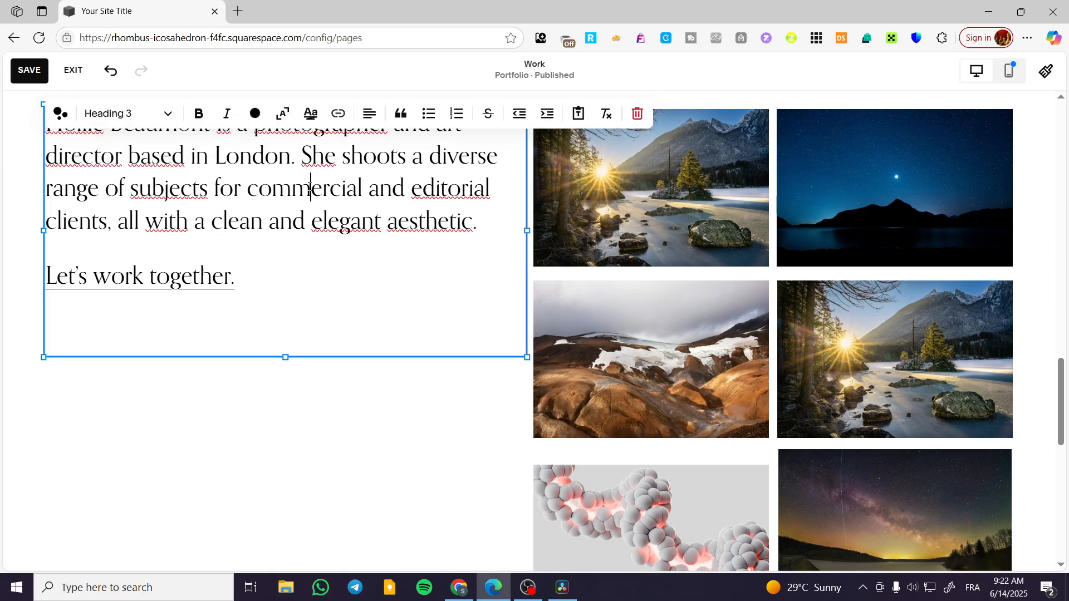
scroll(317, 238, down, 10)
scroll(320, 241, up, 15)
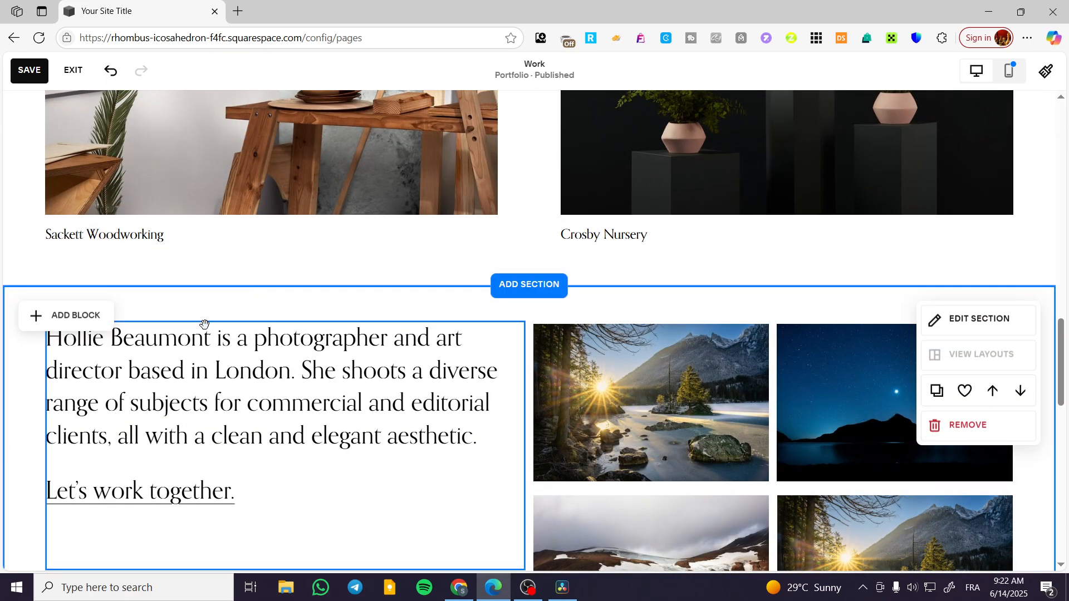
click(207, 337)
click(150, 300)
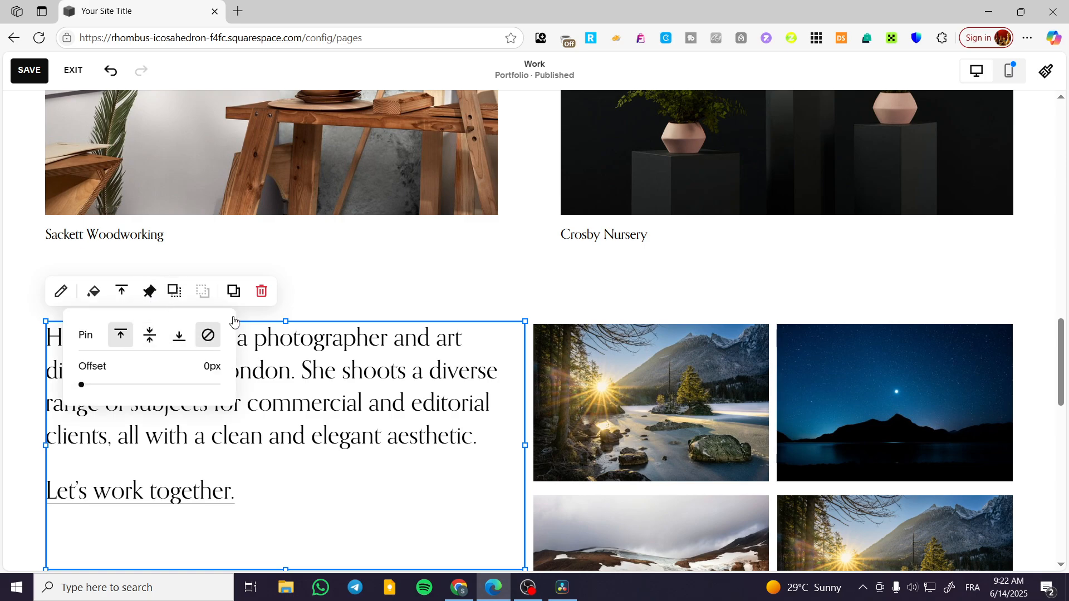
click(360, 269)
scroll(637, 308, down, 4)
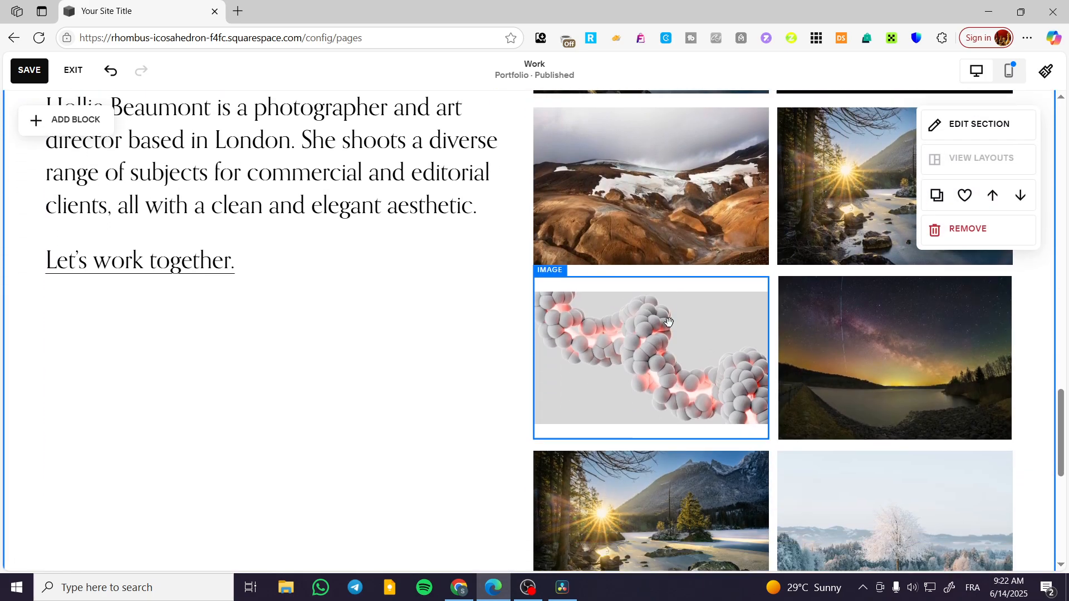
scroll(667, 319, down, 5)
scroll(663, 317, up, 4)
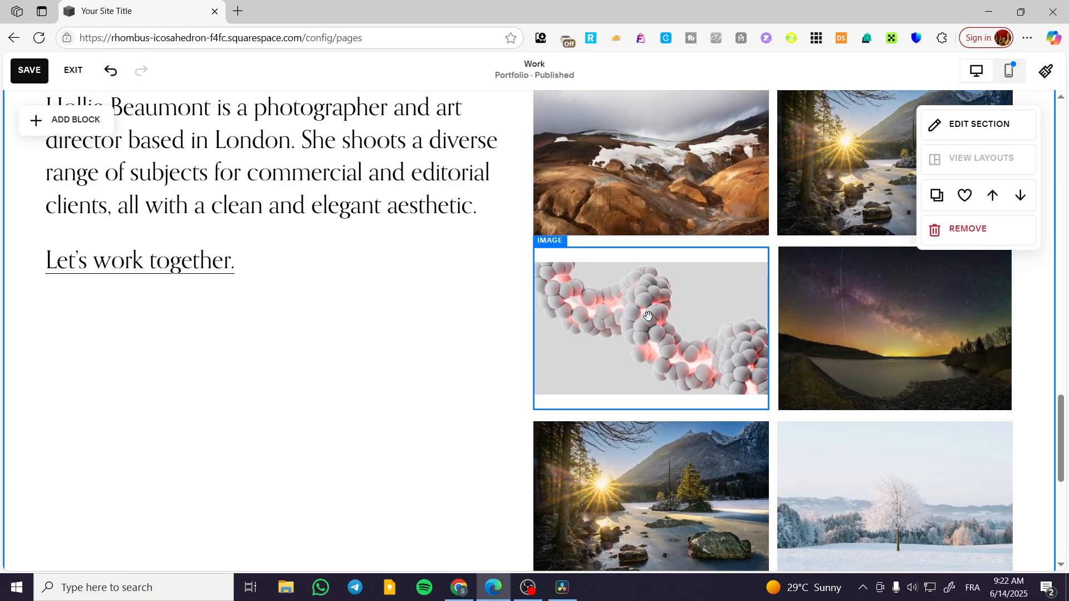